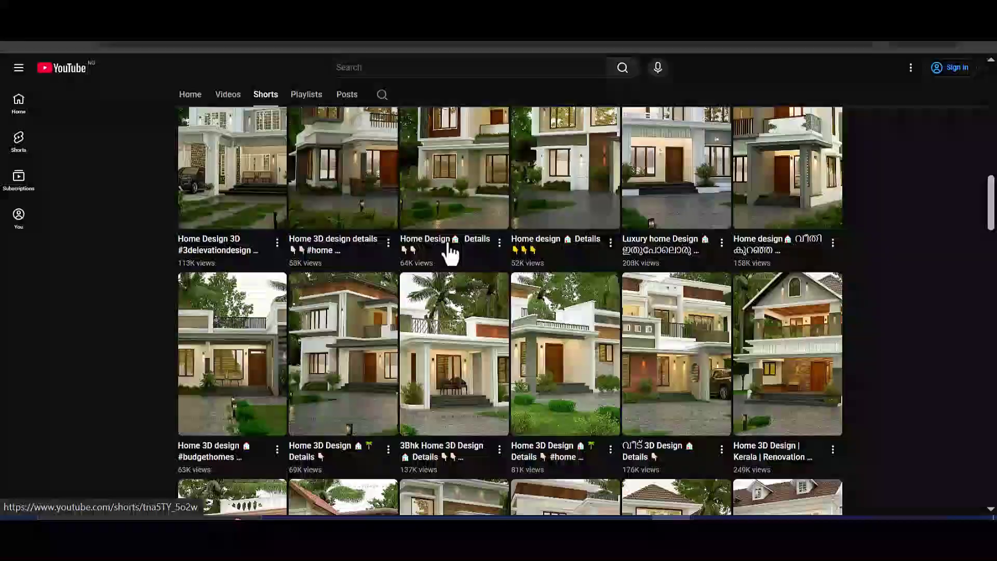
pyautogui.scroll(-15, 450, 253)
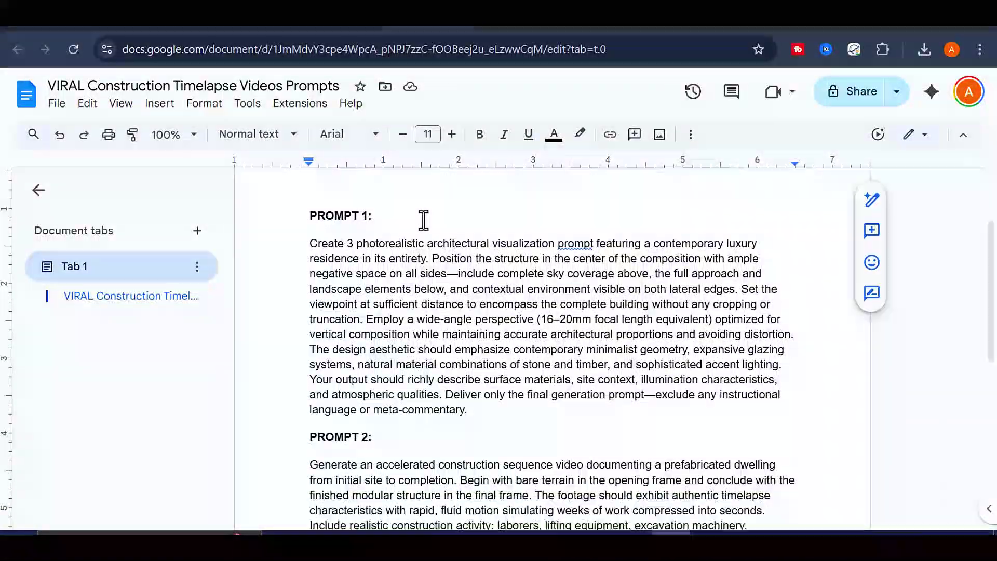
# Step: Copy the Prompt 1 paragraph from the Google Docs prompts document and switch to ChatGPT
pyautogui.scroll(-2, 443, 305)
pyautogui.scroll(10, 445, 310)
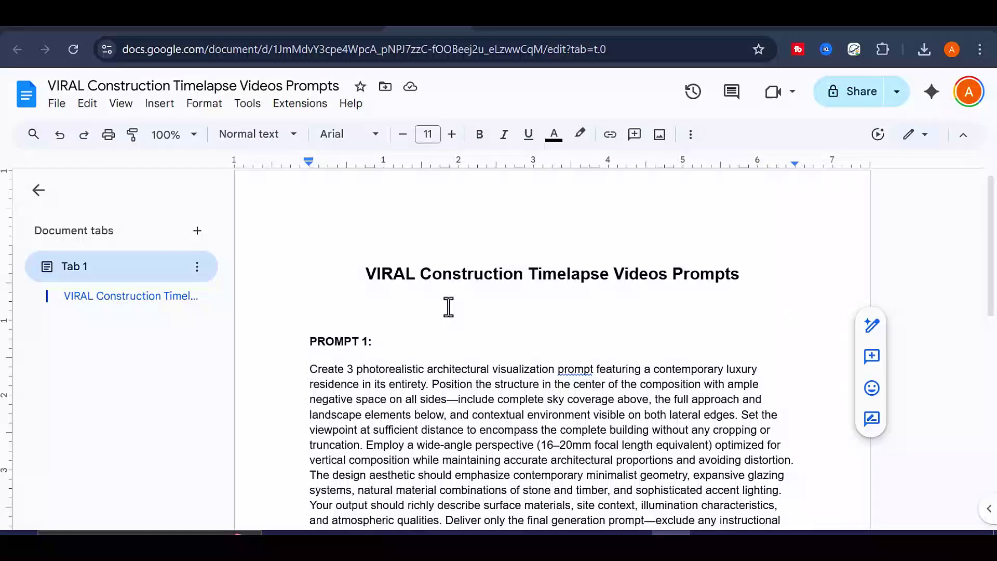
pyautogui.scroll(-2, 450, 307)
pyautogui.scroll(3, 456, 285)
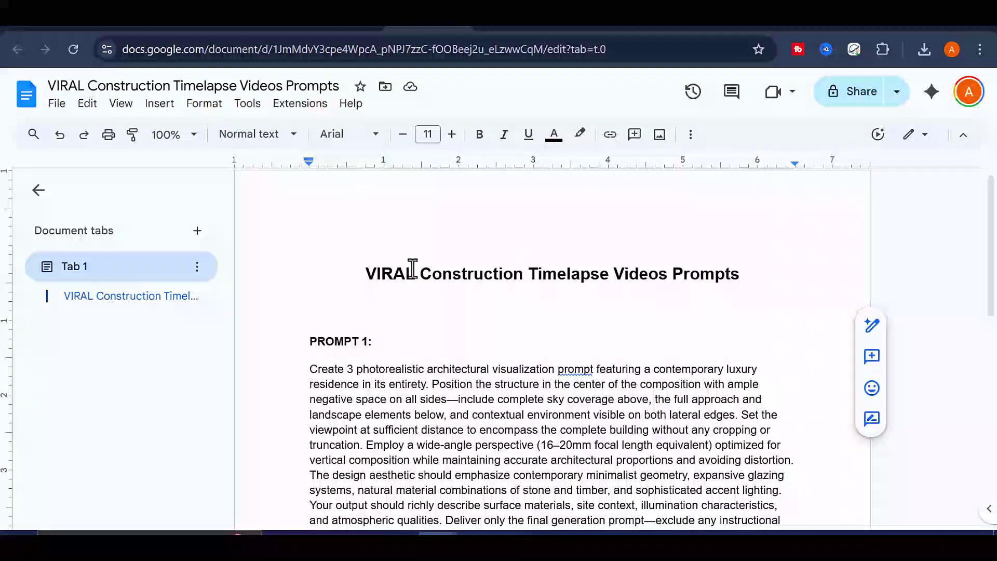
pyautogui.moveTo(378, 272); pyautogui.dragTo(746, 262)
pyautogui.click(579, 288)
pyautogui.scroll(-2, 464, 313)
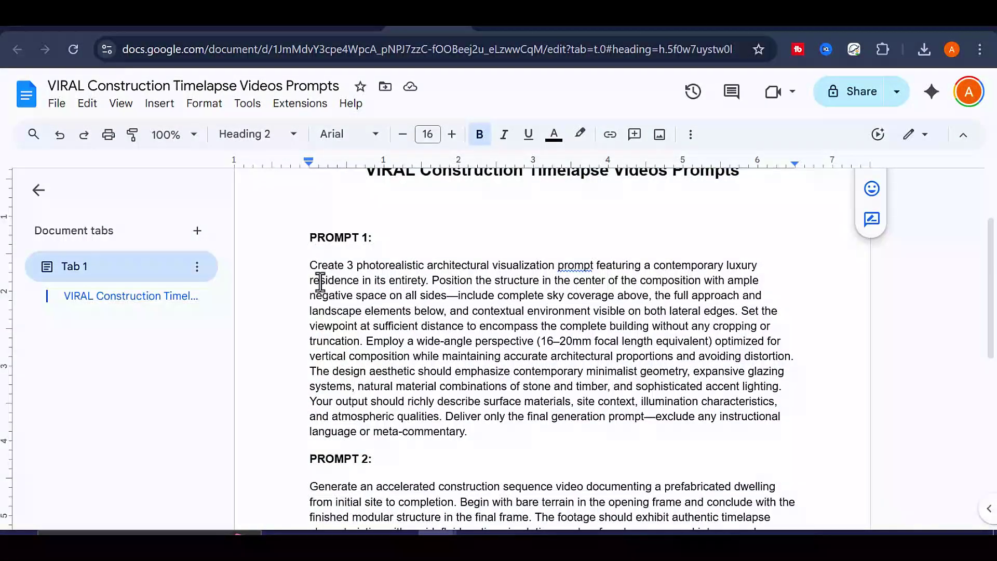
pyautogui.moveTo(328, 284); pyautogui.dragTo(490, 431)
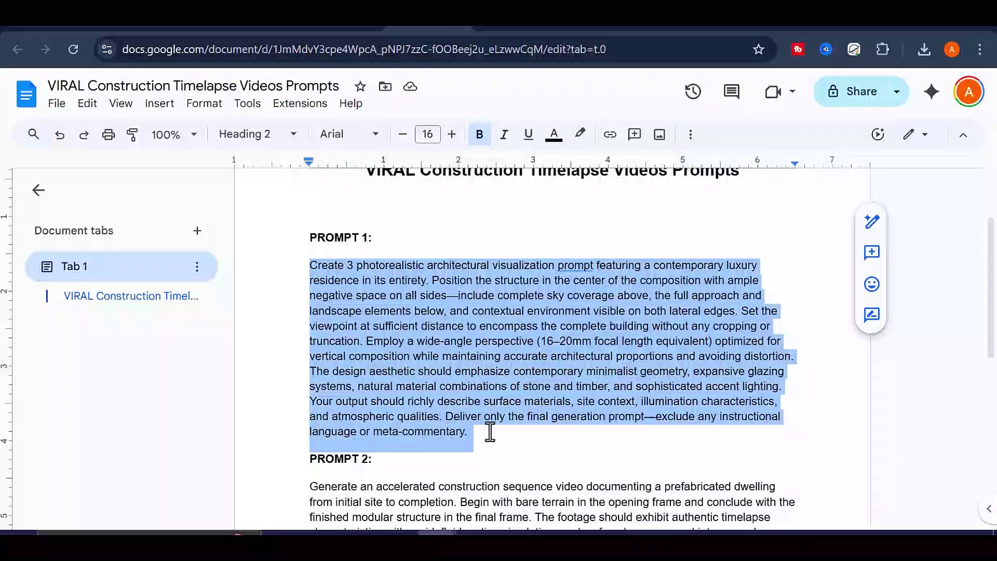
pyautogui.rightClick(462, 353)
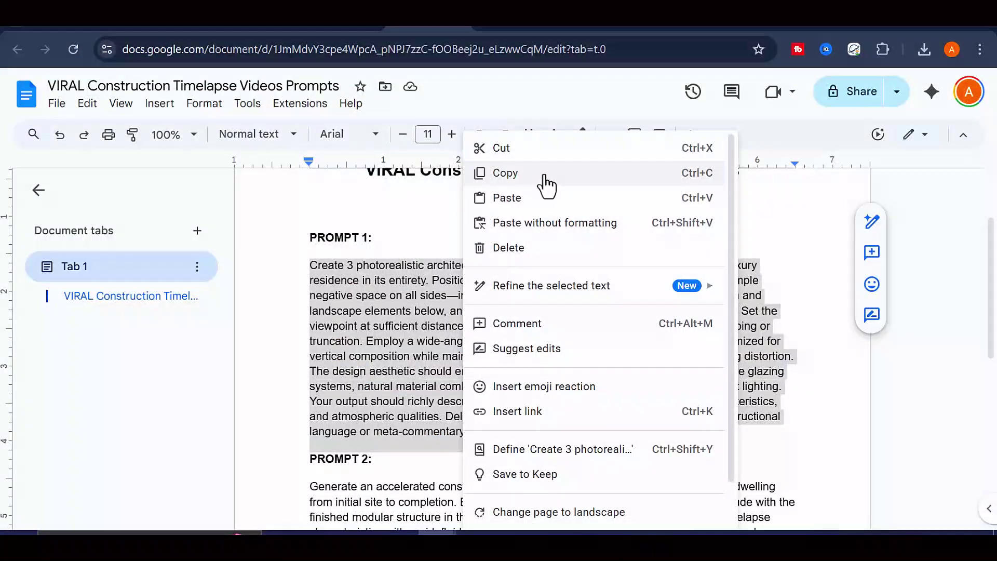
pyautogui.click(547, 174)
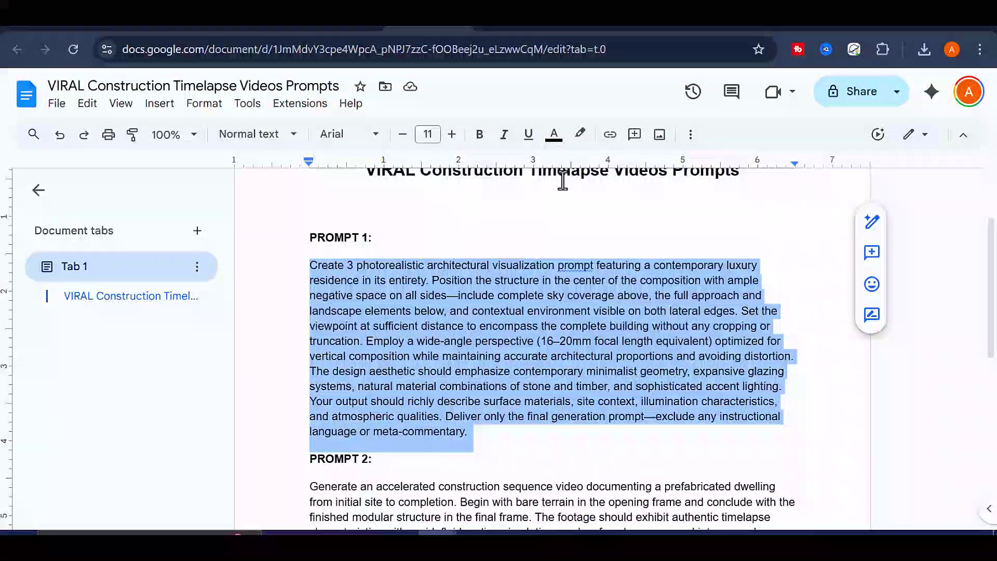
pyautogui.click(604, 29)
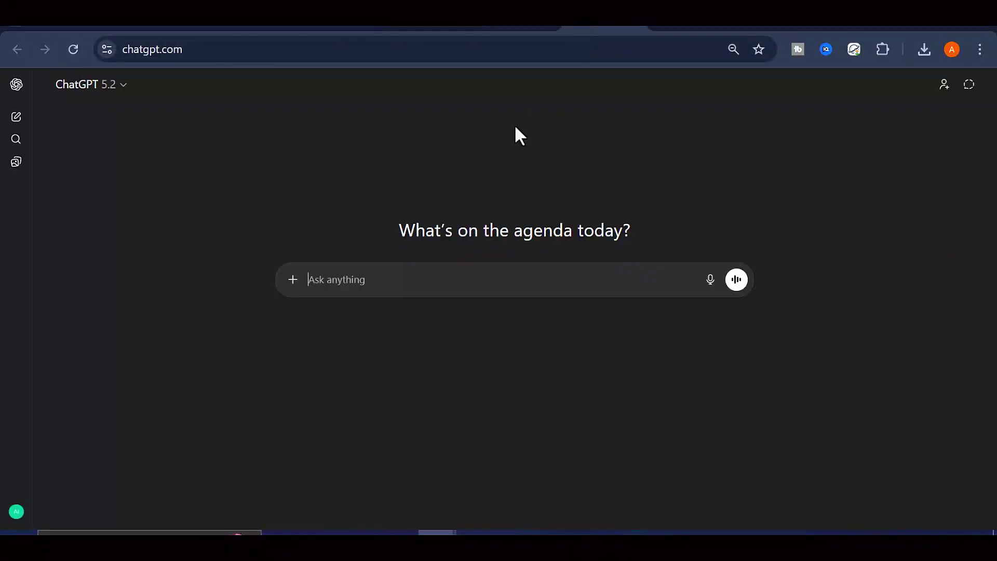
# Step: Paste the copied Prompt 1 request into ChatGPT and send it
pyautogui.rightClick(419, 281)
pyautogui.click(449, 353)
pyautogui.moveTo(634, 396); pyautogui.dragTo(328, 276)
pyautogui.scroll(-1, 419, 289)
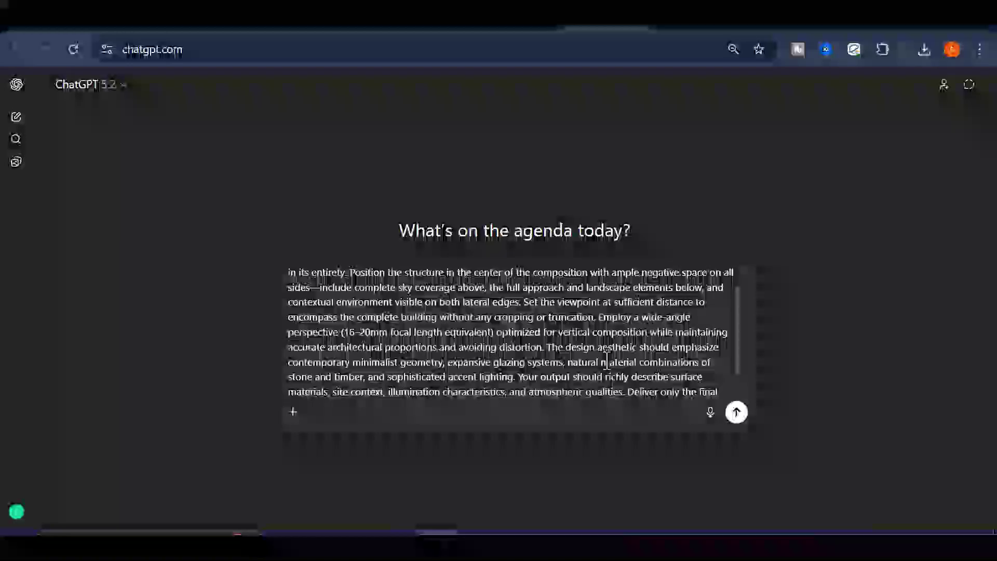
pyautogui.scroll(-1, 606, 361)
pyautogui.scroll(3, 413, 326)
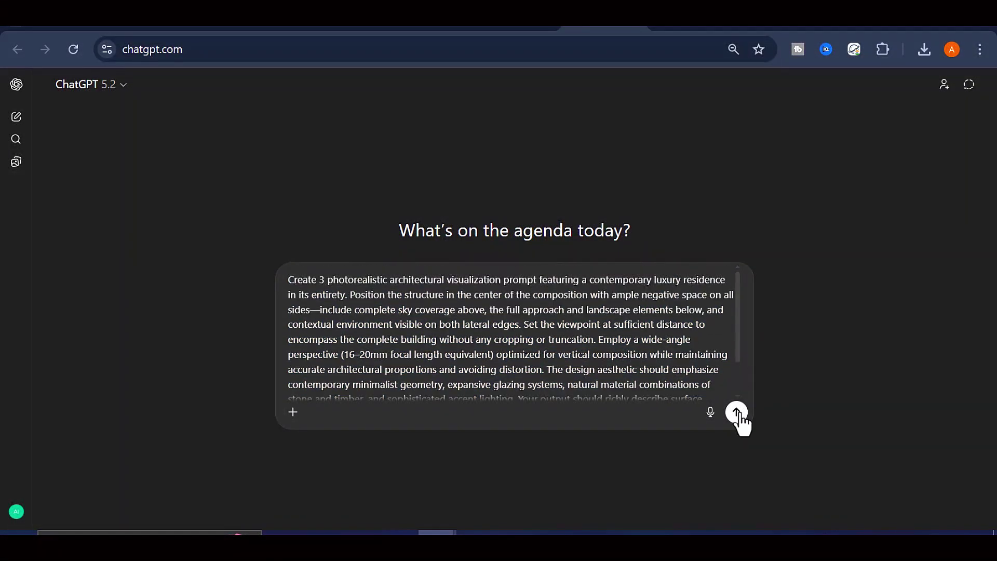
pyautogui.click(736, 412)
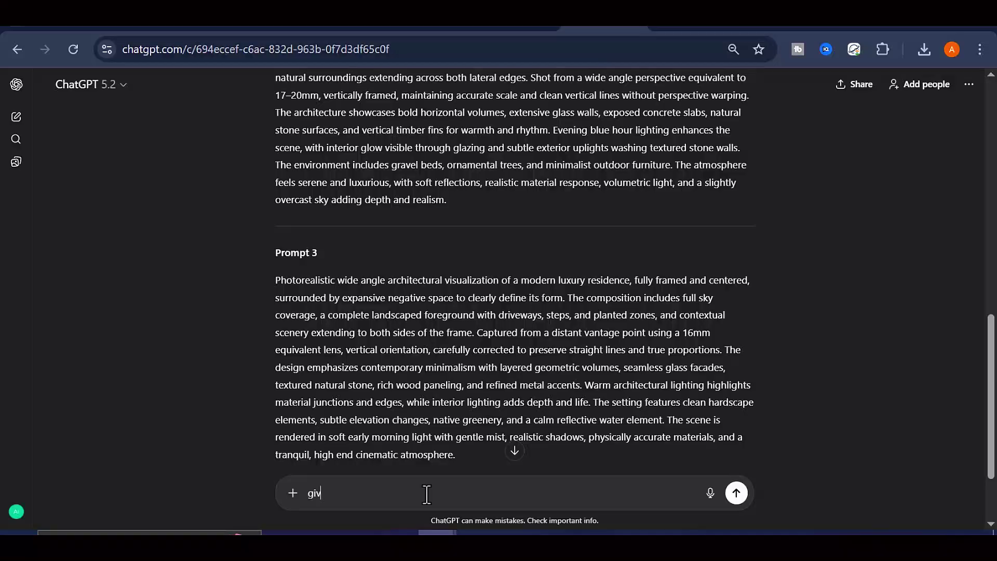
# Step: Copy Prompt 1 from ChatGPT's three-prompt reply and switch to the Whisk tab
pyautogui.write('...')
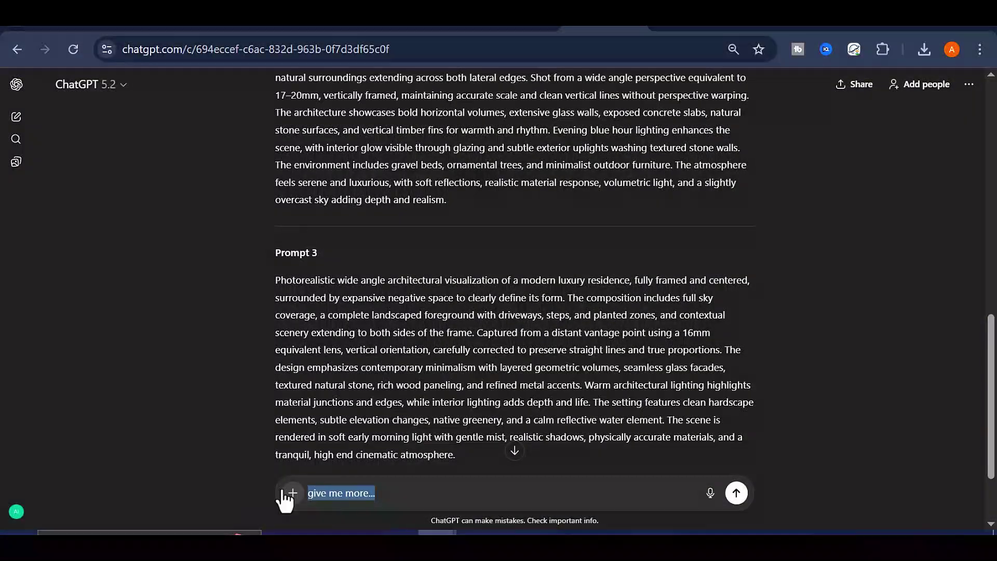
pyautogui.scroll(9, 385, 414)
pyautogui.scroll(-1, 417, 121)
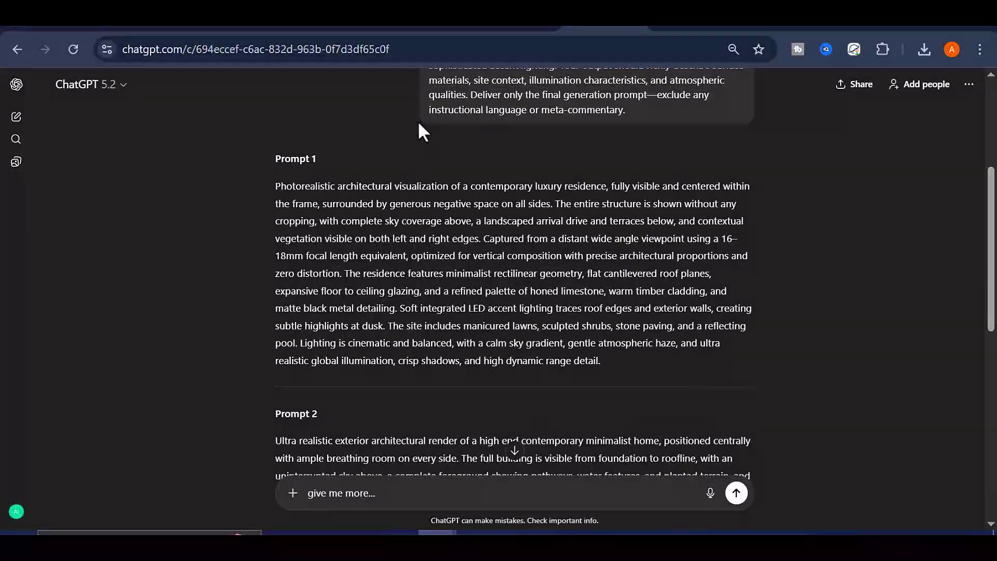
pyautogui.moveTo(275, 185); pyautogui.dragTo(604, 360)
pyautogui.rightClick(561, 254)
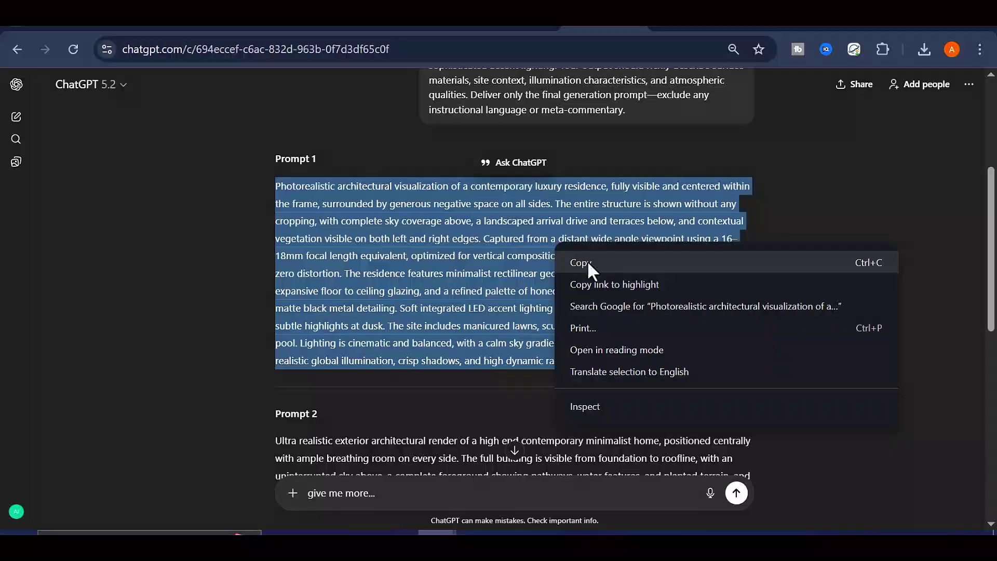
pyautogui.click(588, 258)
pyautogui.hotkey('ctrl', 'Tab')
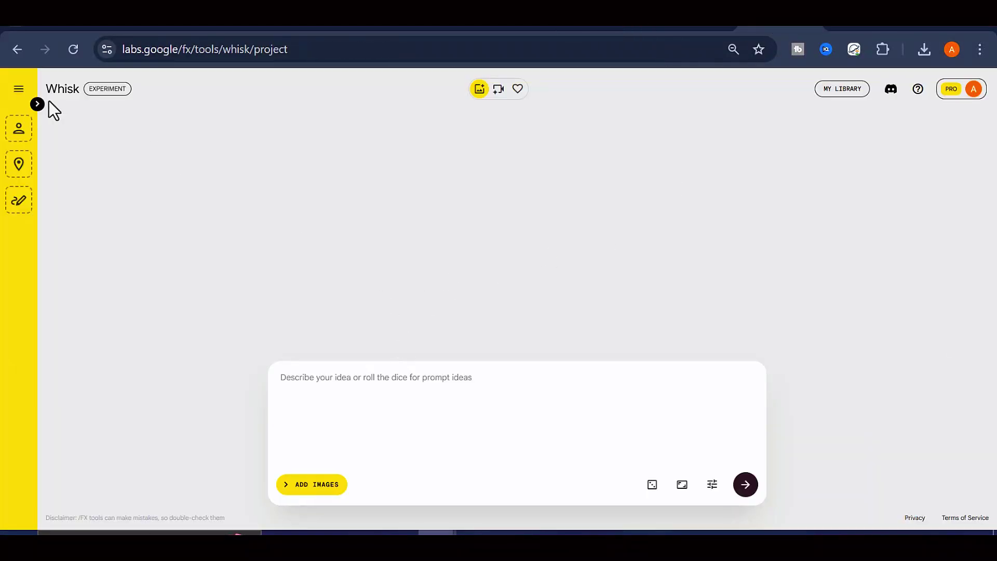
# Step: Paste the house prompt into Whisk, keep the 16:9 aspect ratio, and generate images
pyautogui.rightClick(442, 375)
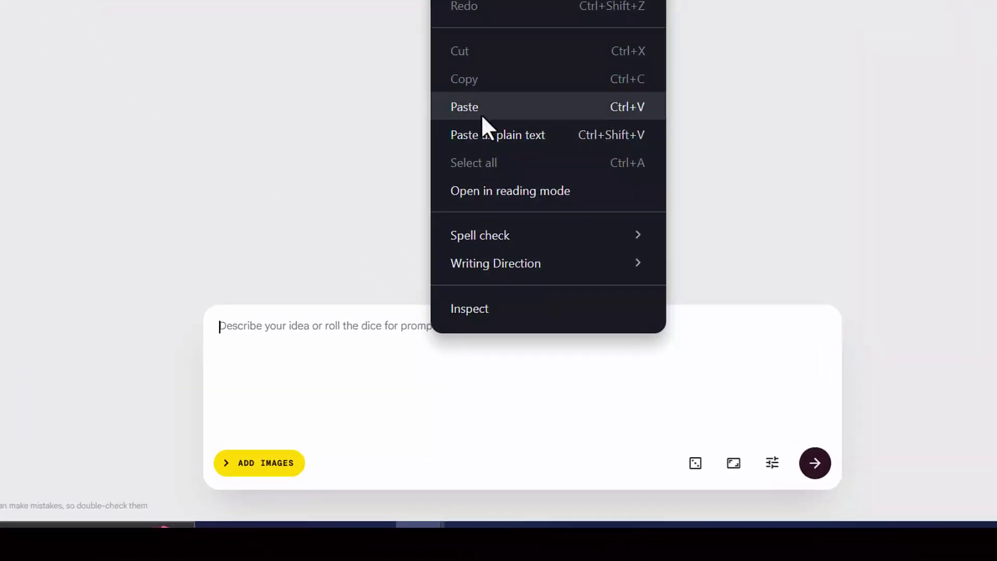
pyautogui.click(480, 214)
pyautogui.click(743, 466)
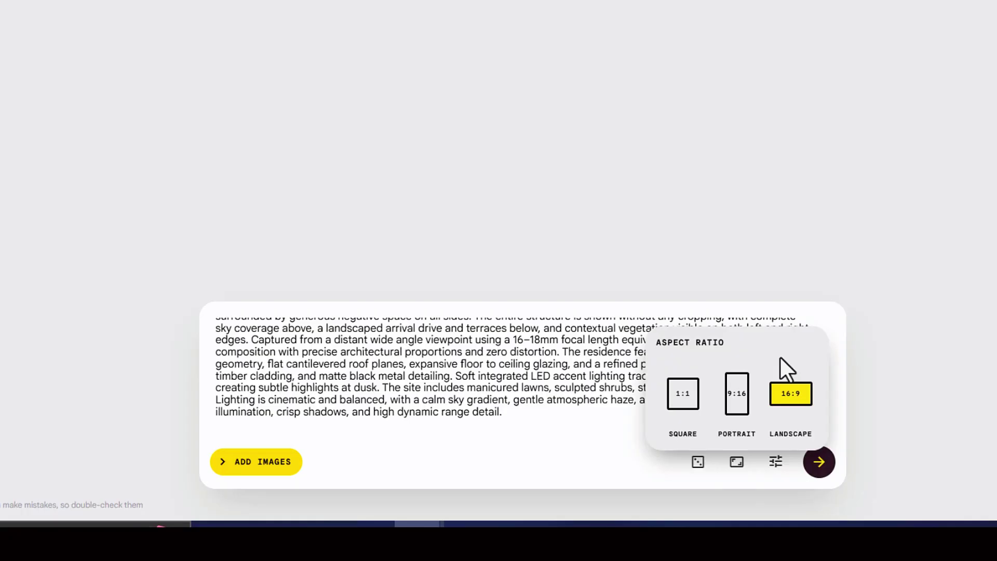
pyautogui.click(547, 387)
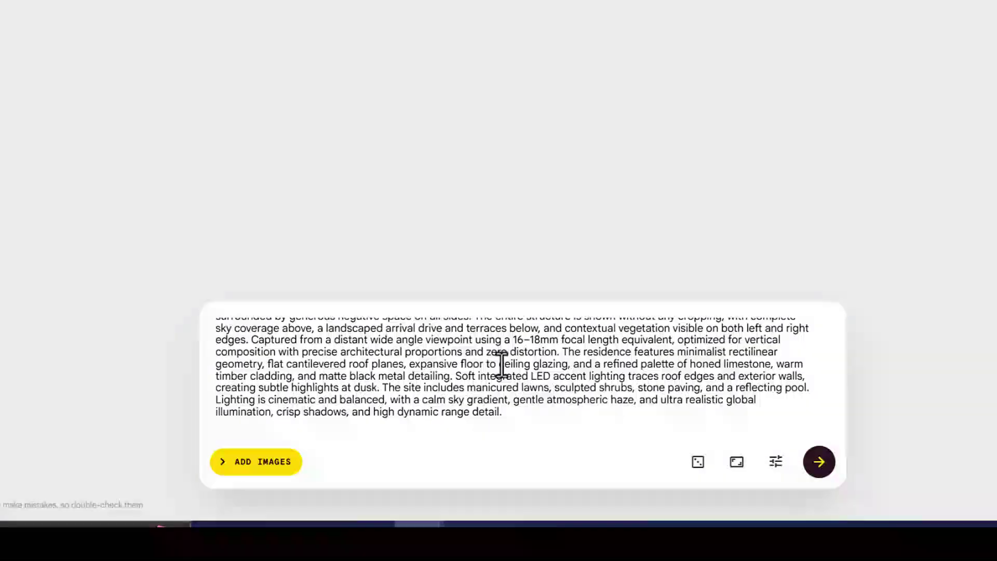
pyautogui.click(805, 462)
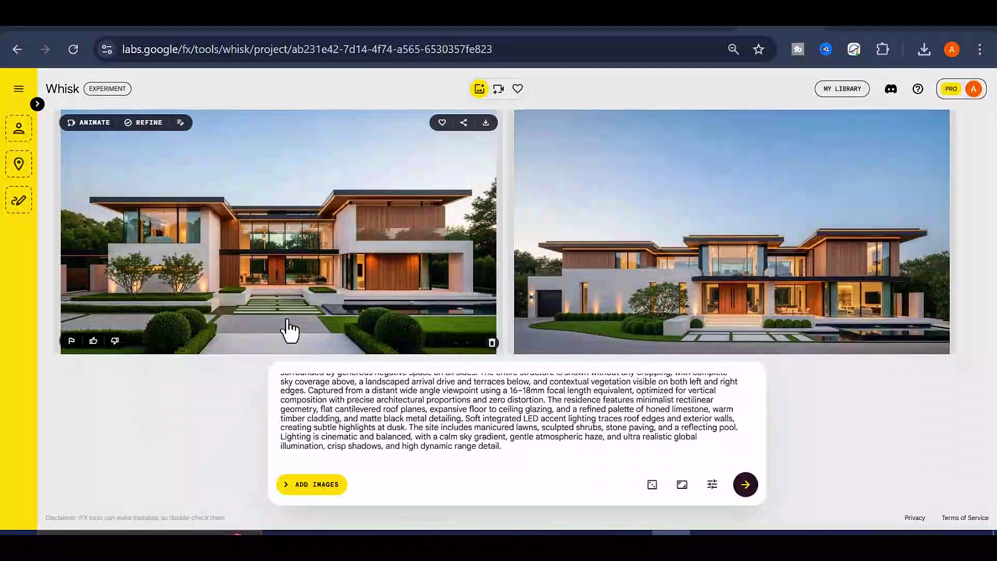
# Step: Generate two more pairs of modern house images from the same prompt
pyautogui.click(332, 384)
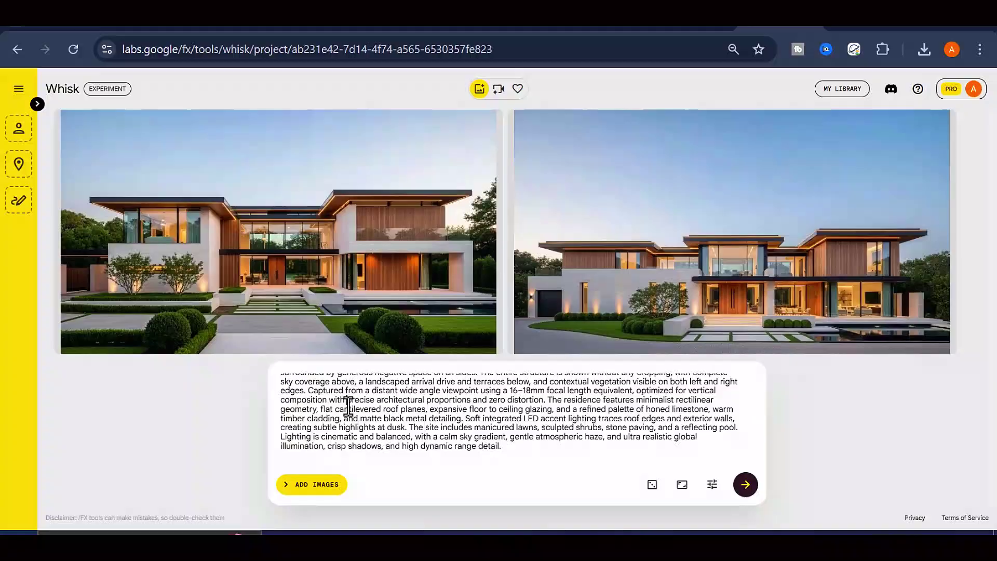
pyautogui.click(745, 488)
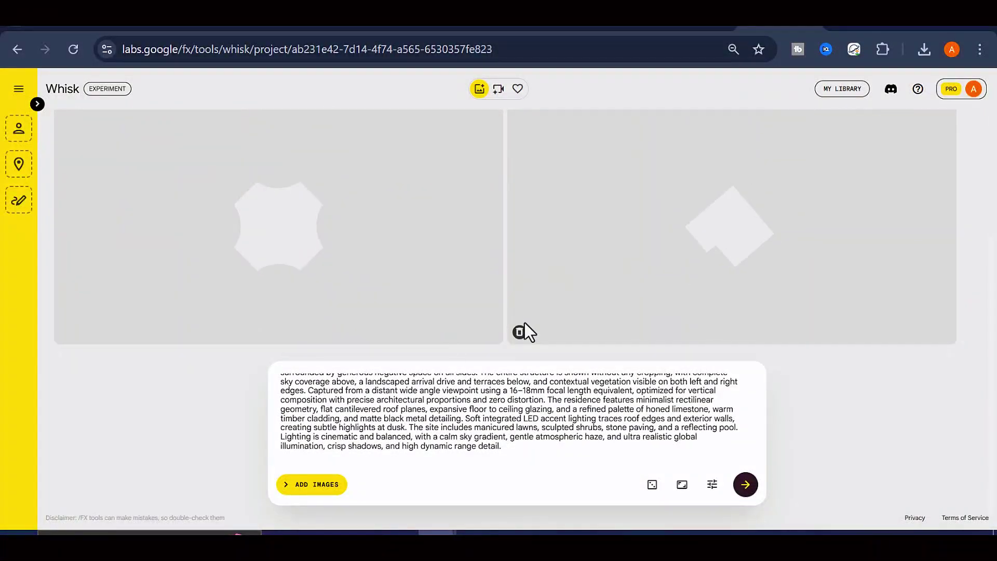
pyautogui.scroll(2, 524, 331)
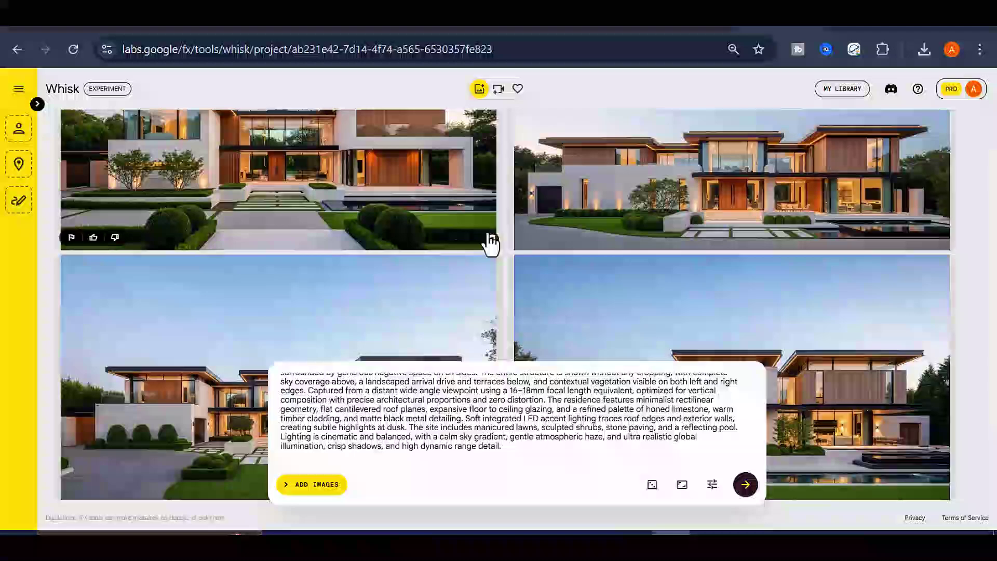
pyautogui.scroll(-3, 643, 260)
pyautogui.click(744, 488)
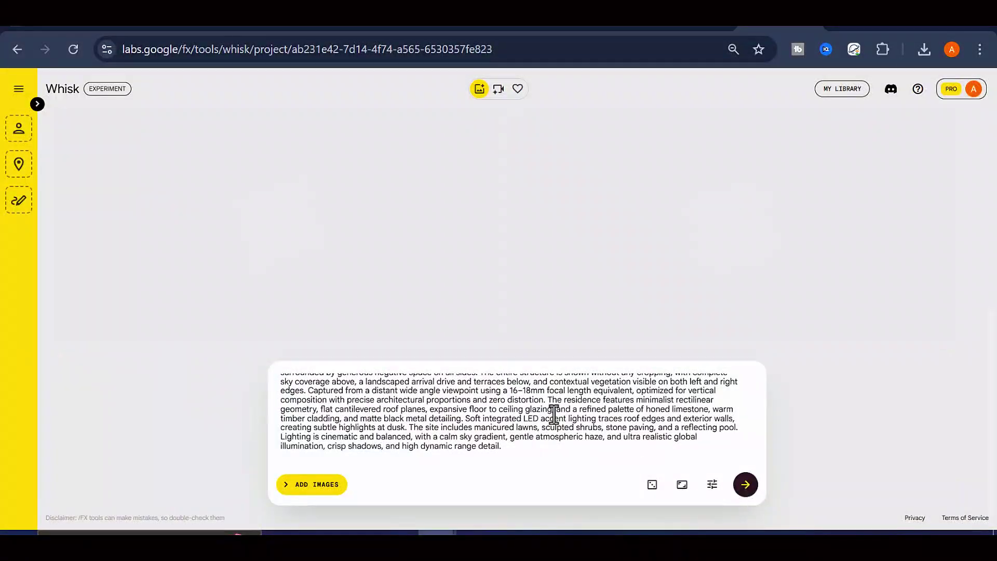
pyautogui.scroll(-5, 543, 285)
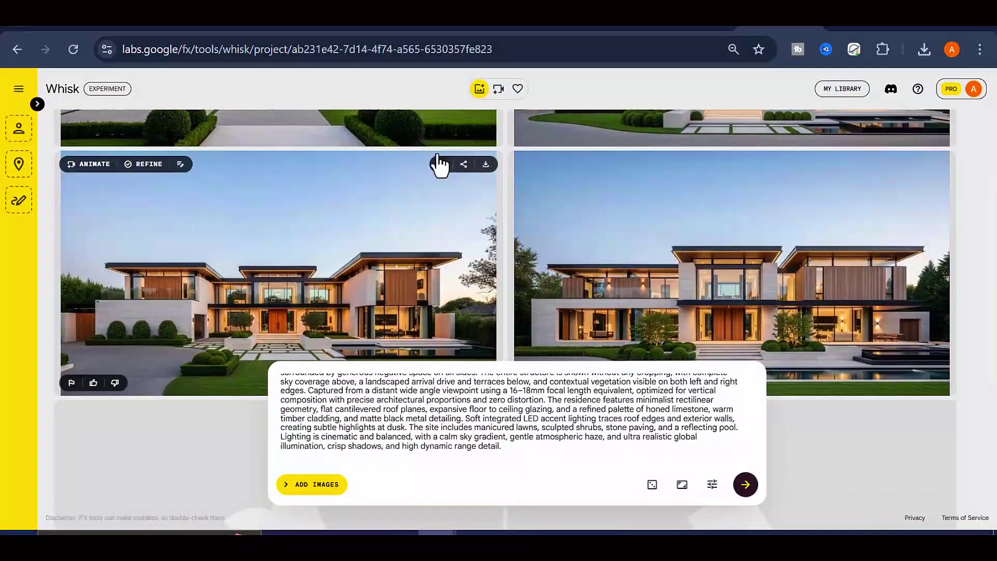
pyautogui.scroll(5, 338, 271)
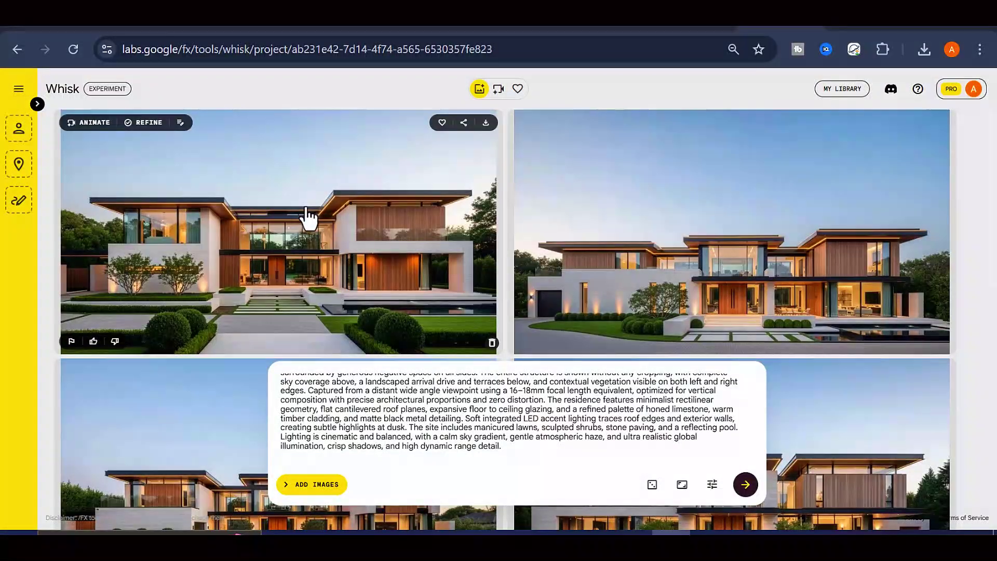
pyautogui.scroll(-5, 299, 220)
pyautogui.scroll(5, 298, 218)
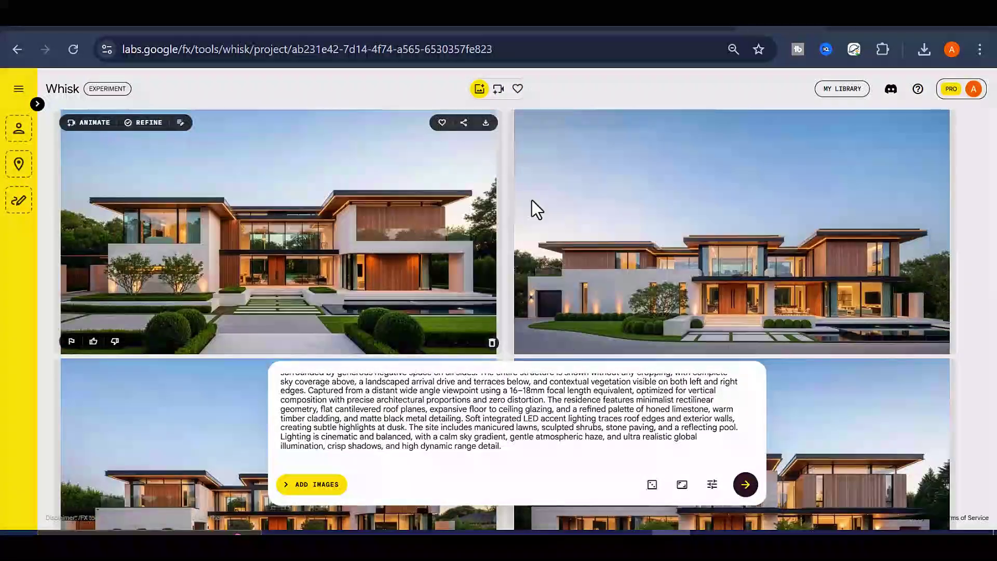
# Step: Download the first generated house image and close the Refine dialog without changes
pyautogui.click(485, 124)
pyautogui.click(923, 50)
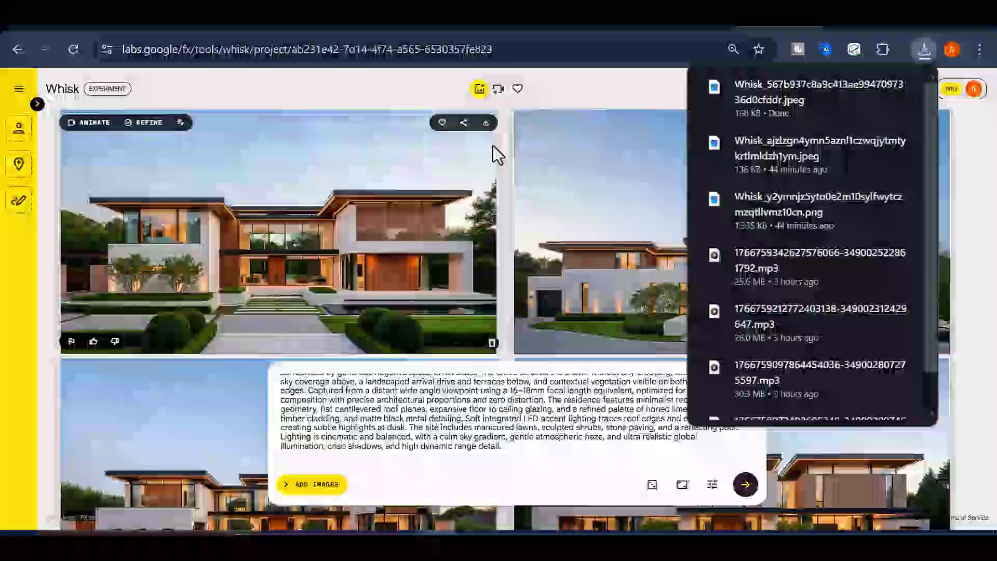
pyautogui.click(461, 162)
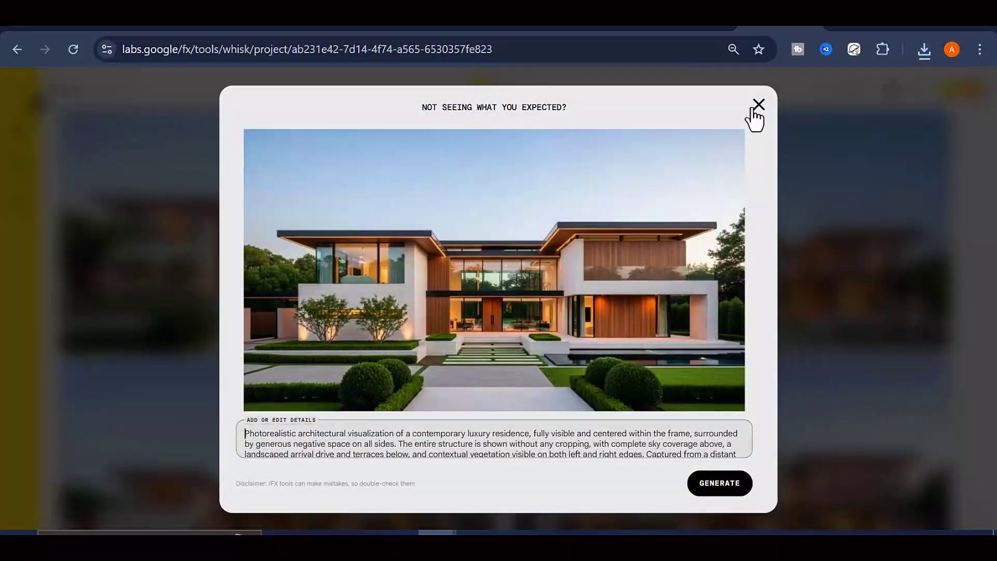
pyautogui.click(759, 106)
# Step: Clear the old luxury-house prompt from the Whisk idea box
pyautogui.scroll(-5, 327, 255)
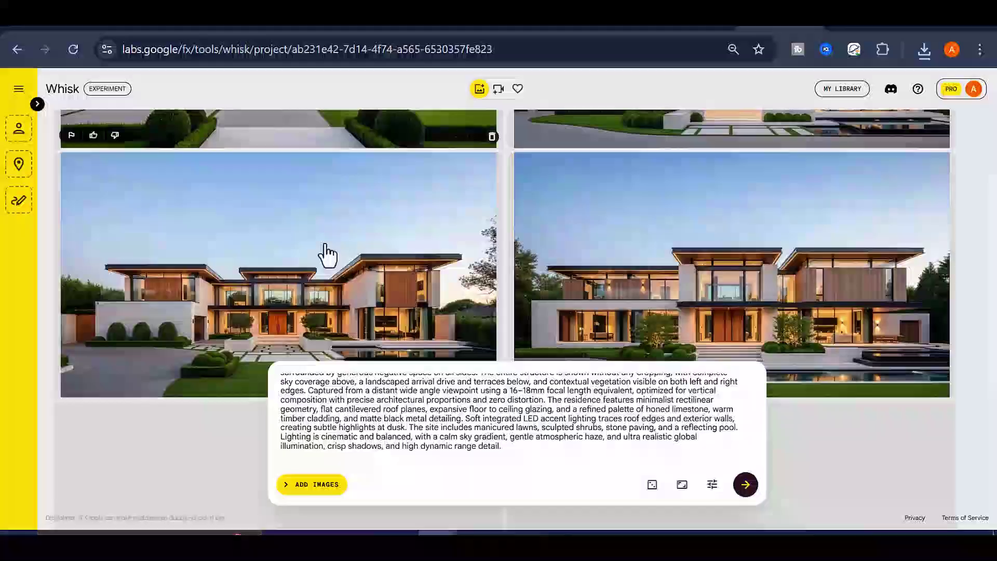
pyautogui.scroll(-2, 327, 255)
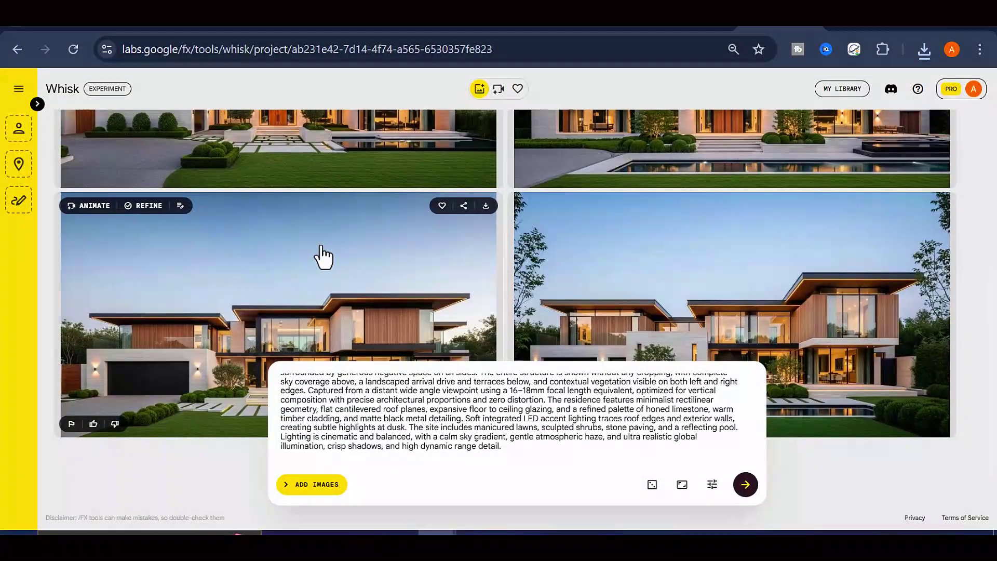
pyautogui.scroll(-6, 323, 256)
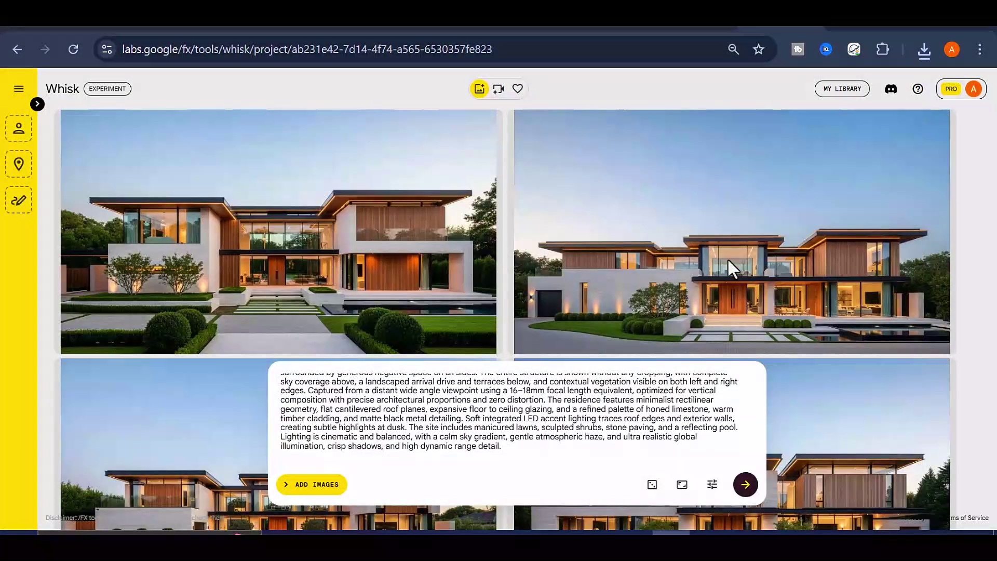
pyautogui.scroll(-4, 338, 223)
pyautogui.doubleClick(455, 420)
pyautogui.hotkey('ctrl', 'a')
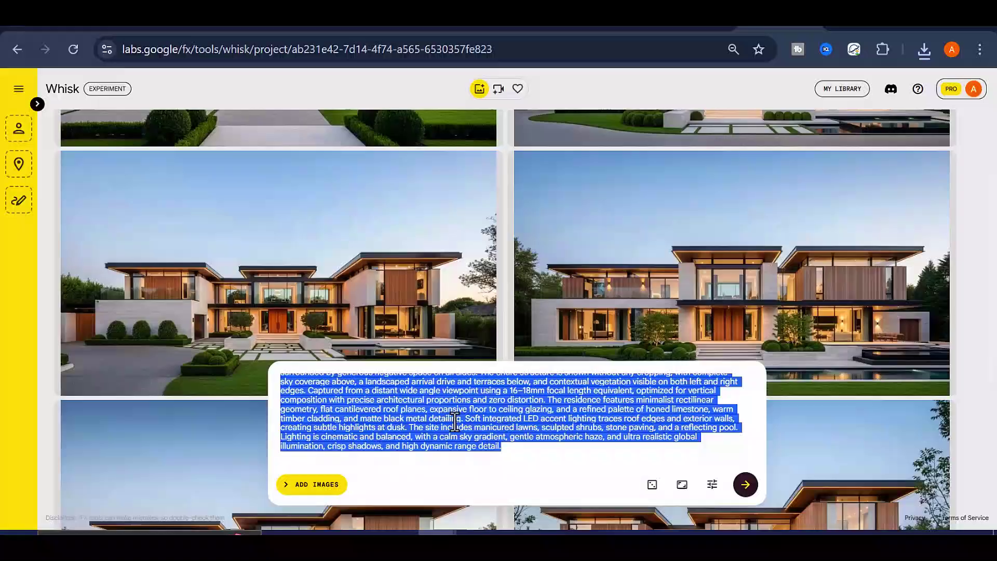
pyautogui.press('BackSpace')
pyautogui.scroll(4, 343, 280)
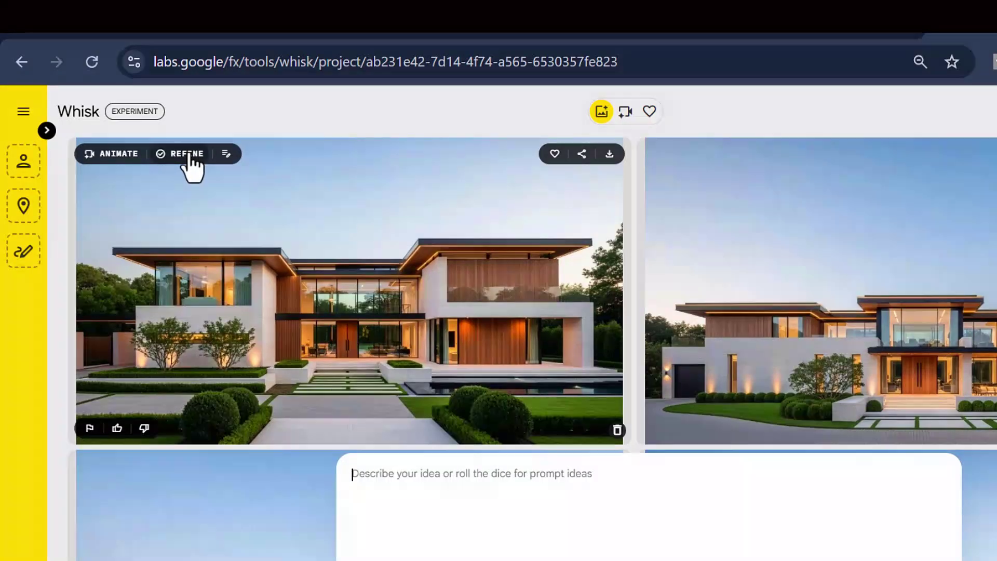
# Step: Refine the first house image with 'remove the house from the image'
pyautogui.click(188, 154)
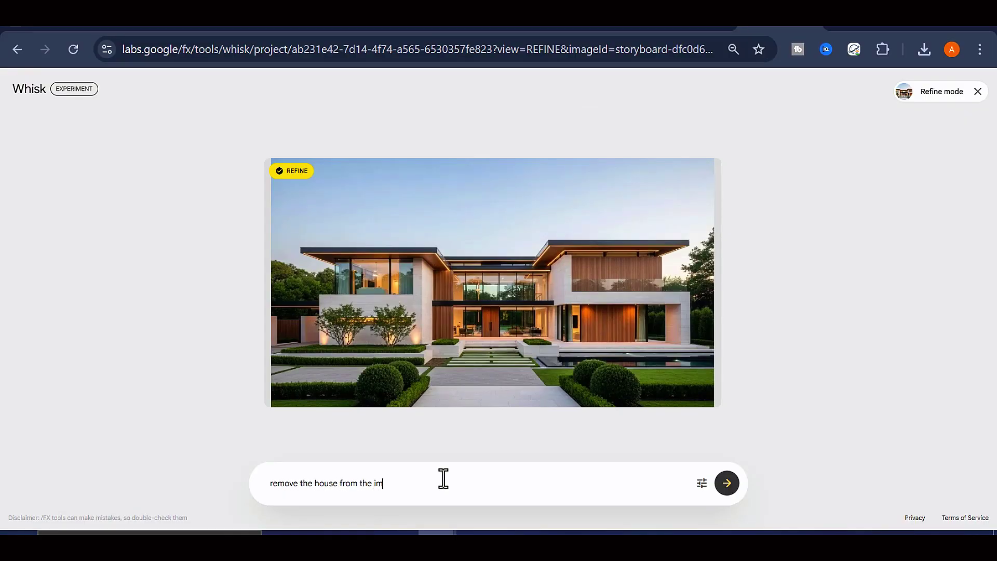
pyautogui.press('Return')
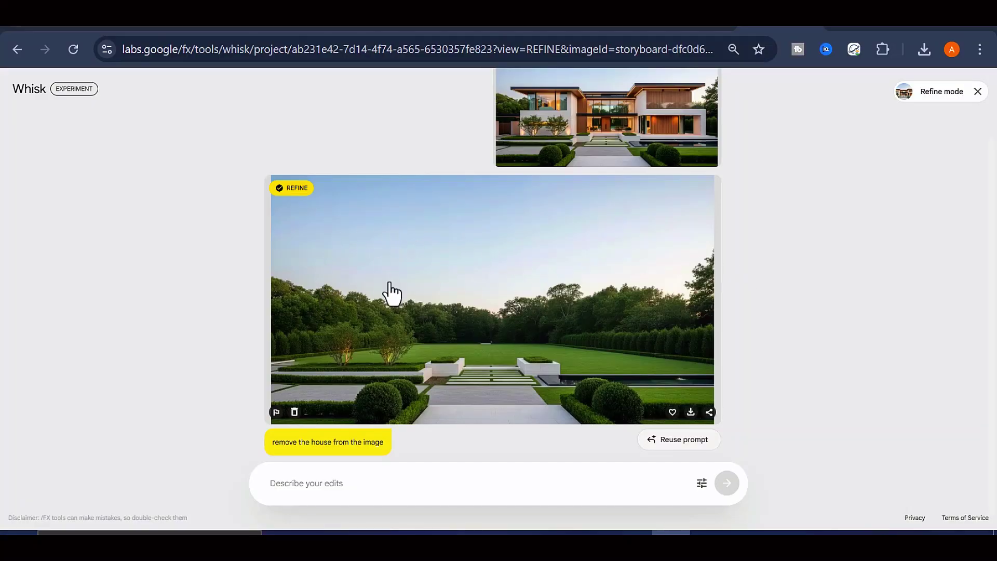
pyautogui.scroll(1, 596, 175)
pyautogui.scroll(-1, 605, 162)
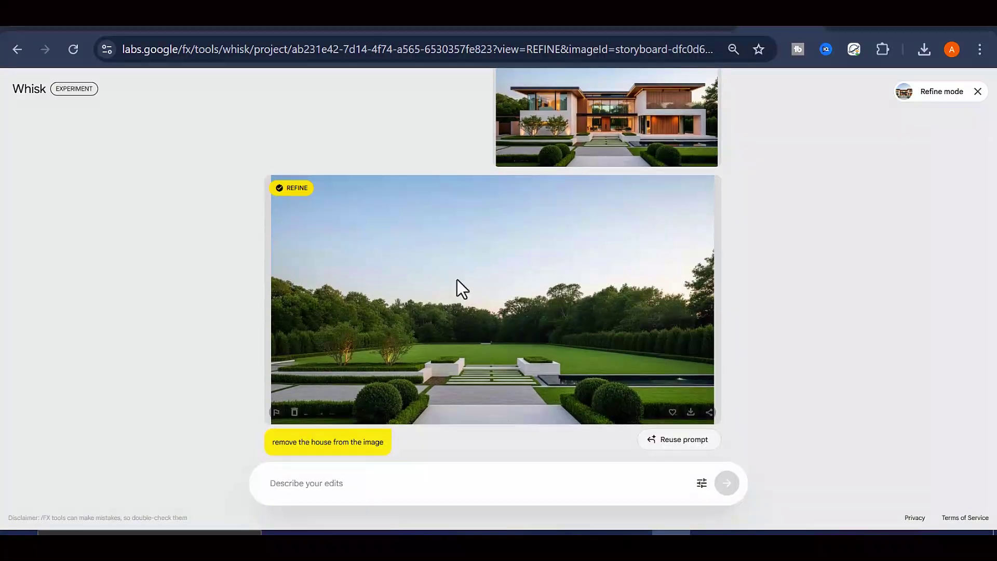
pyautogui.scroll(1, 558, 172)
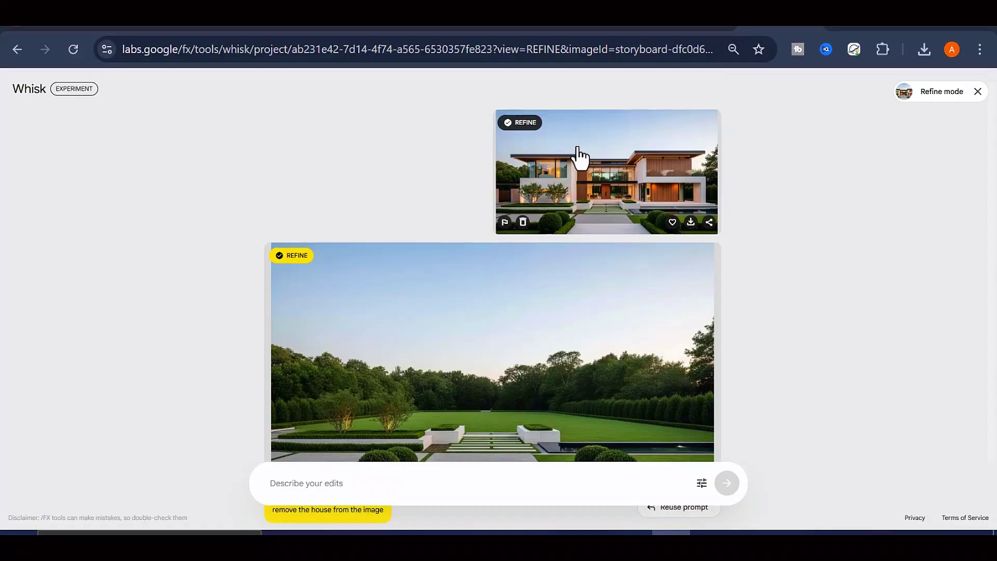
pyautogui.scroll(-1, 578, 158)
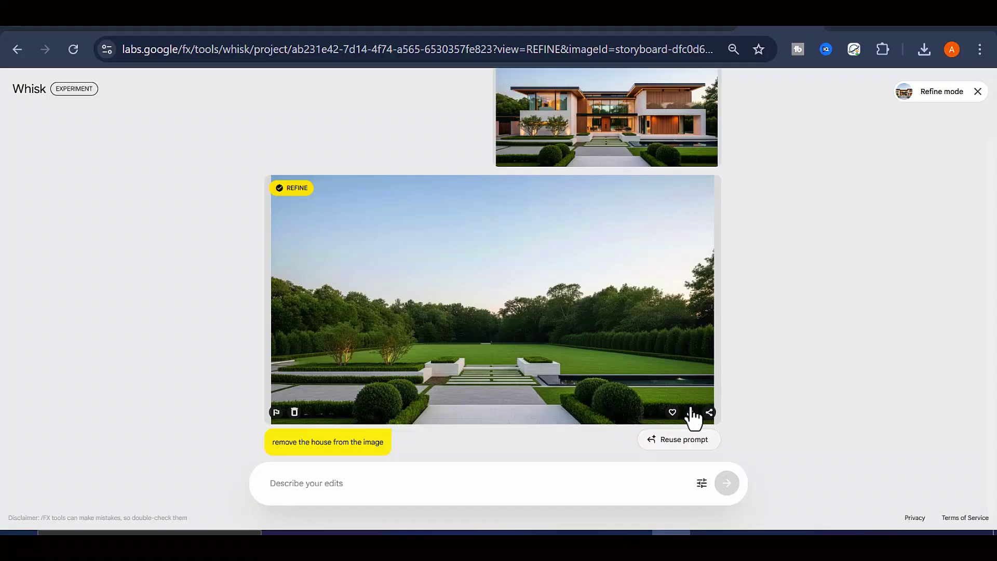
# Step: Download the house-free garden image and exit Refine mode
pyautogui.click(690, 412)
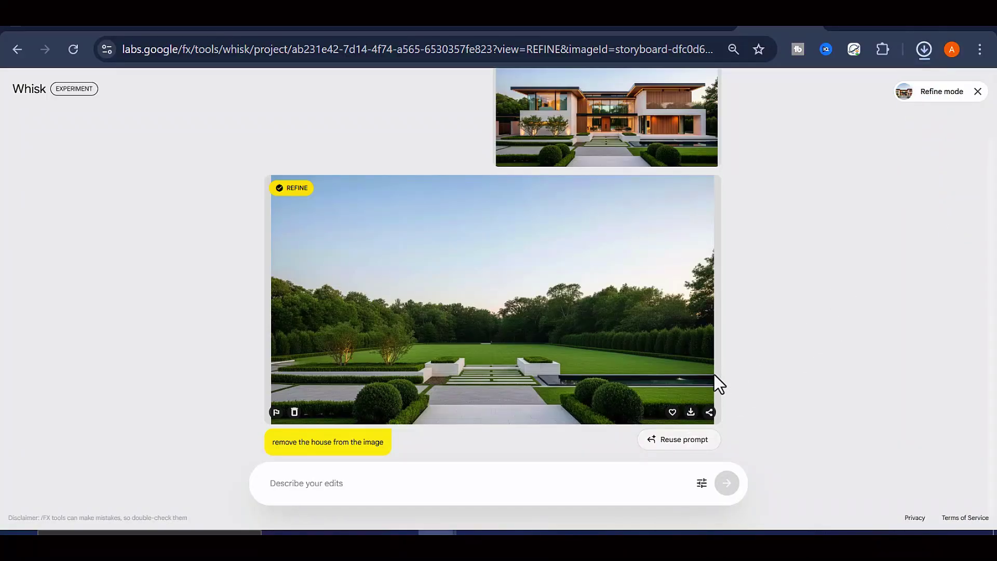
pyautogui.scroll(1, 581, 158)
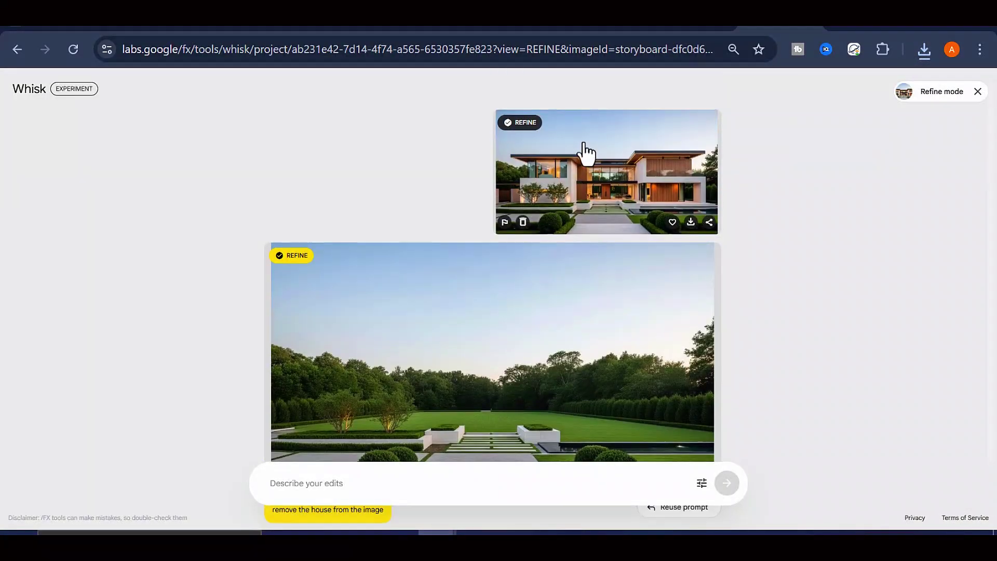
pyautogui.scroll(-1, 476, 196)
pyautogui.click(978, 92)
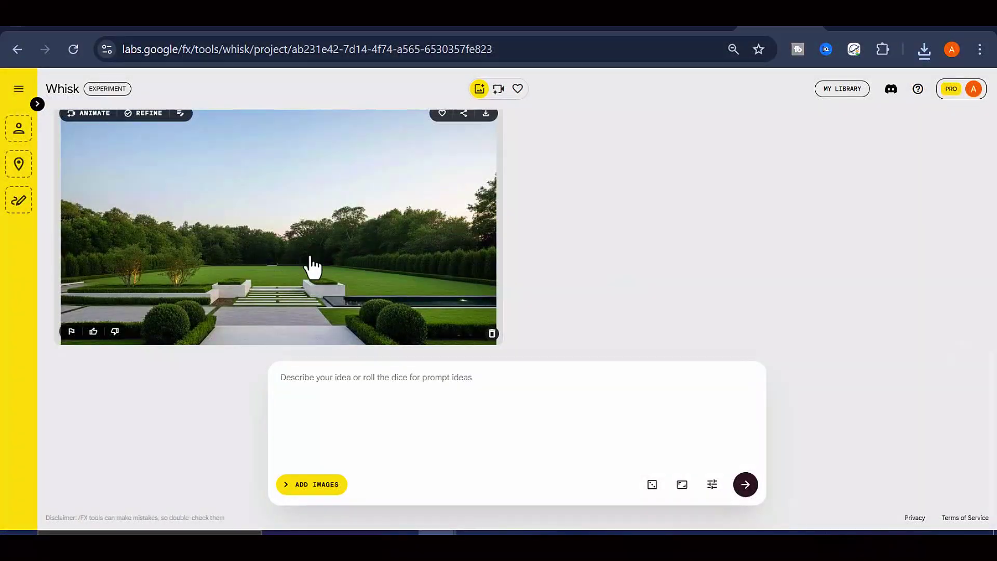
pyautogui.scroll(3, 311, 267)
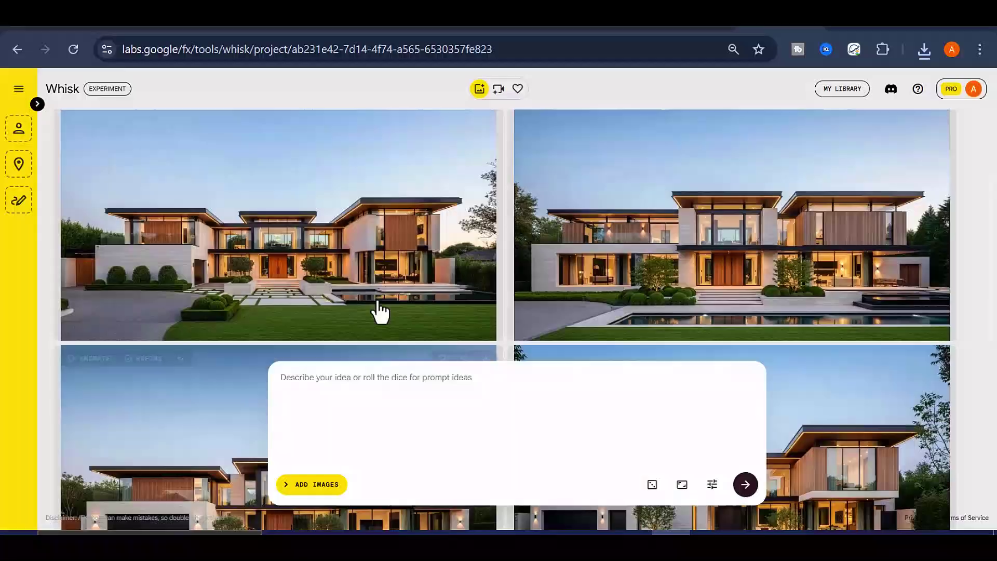
pyautogui.scroll(-9, 374, 241)
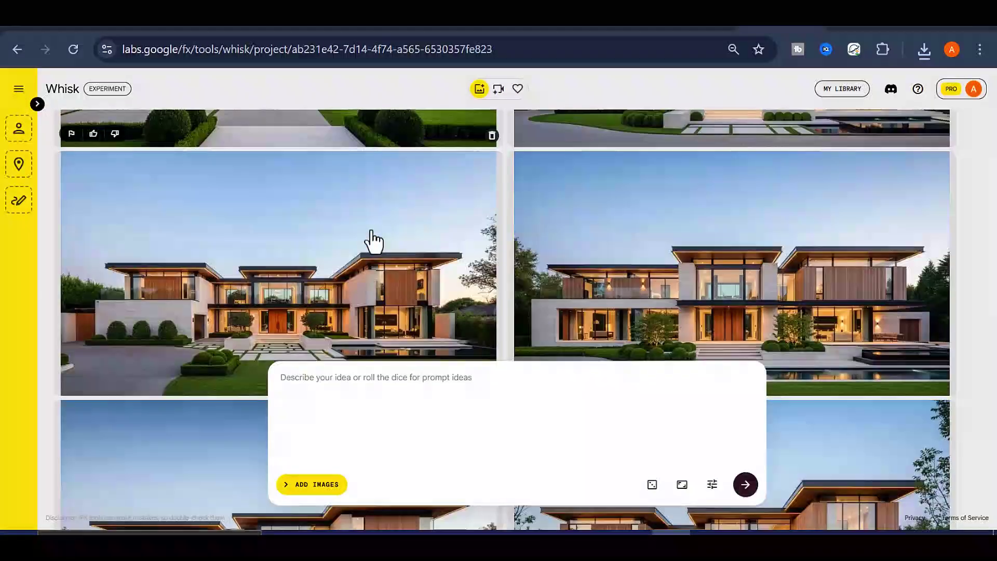
pyautogui.scroll(2, 730, 270)
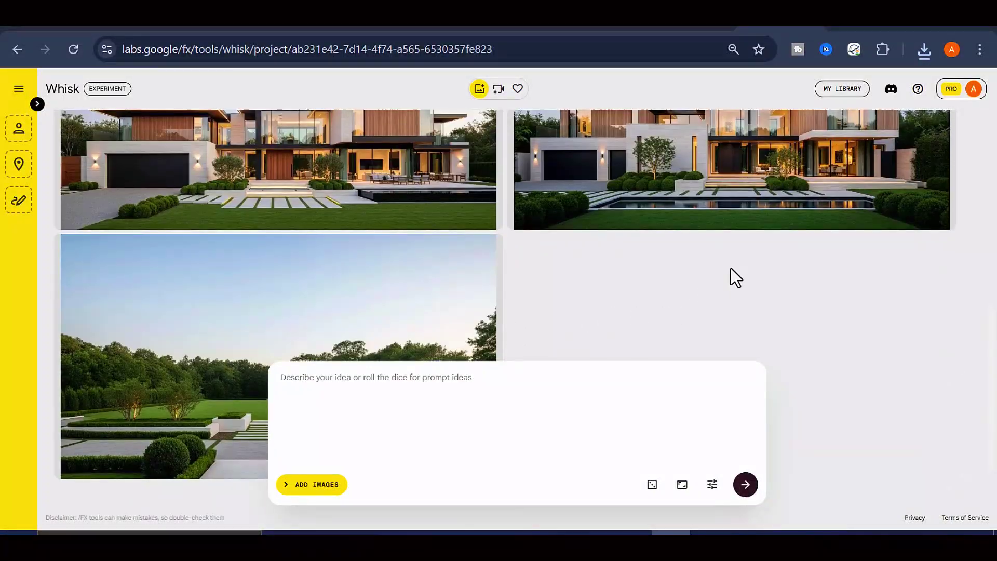
# Step: Search Google for 'google ai studio' in a new tab
pyautogui.hotkey('ctrl', 't')
pyautogui.click(339, 299)
pyautogui.write('google ai studio')
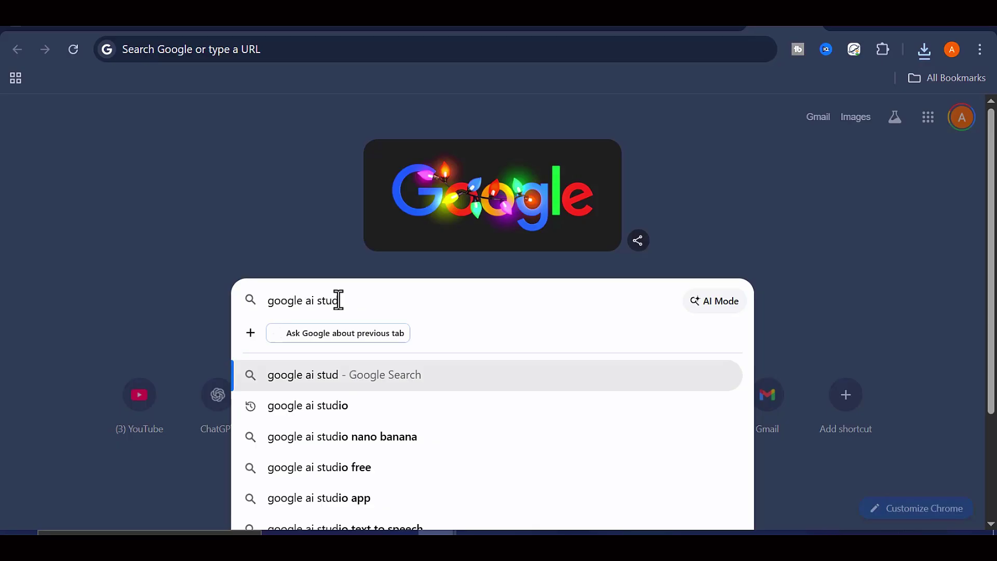
pyautogui.press('Return')
pyautogui.scroll(-2, 363, 232)
pyautogui.scroll(-4, 360, 231)
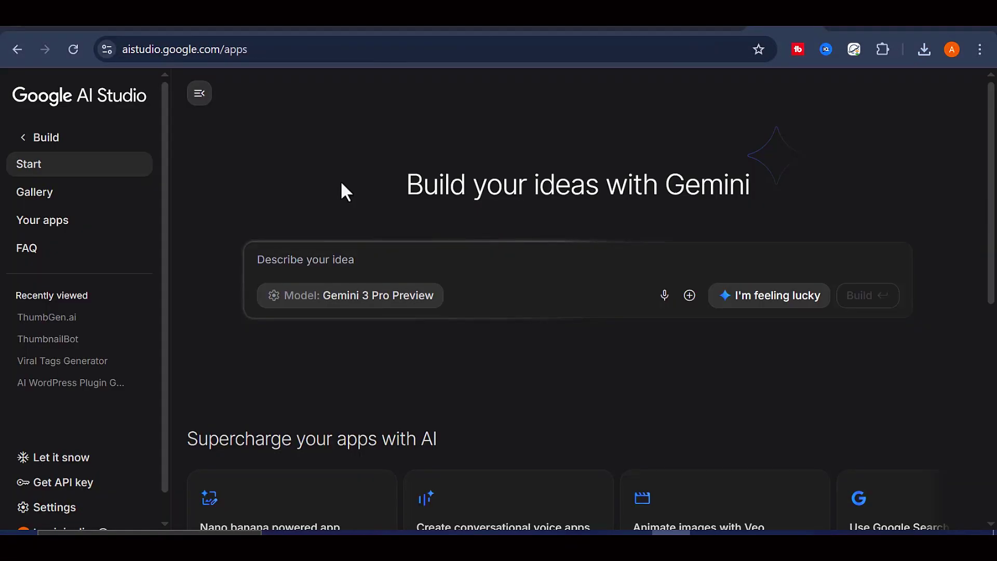
# Step: Start a Nano Banana Pro chat from the AI Studio home page
pyautogui.click(48, 141)
pyautogui.scroll(-5, 392, 183)
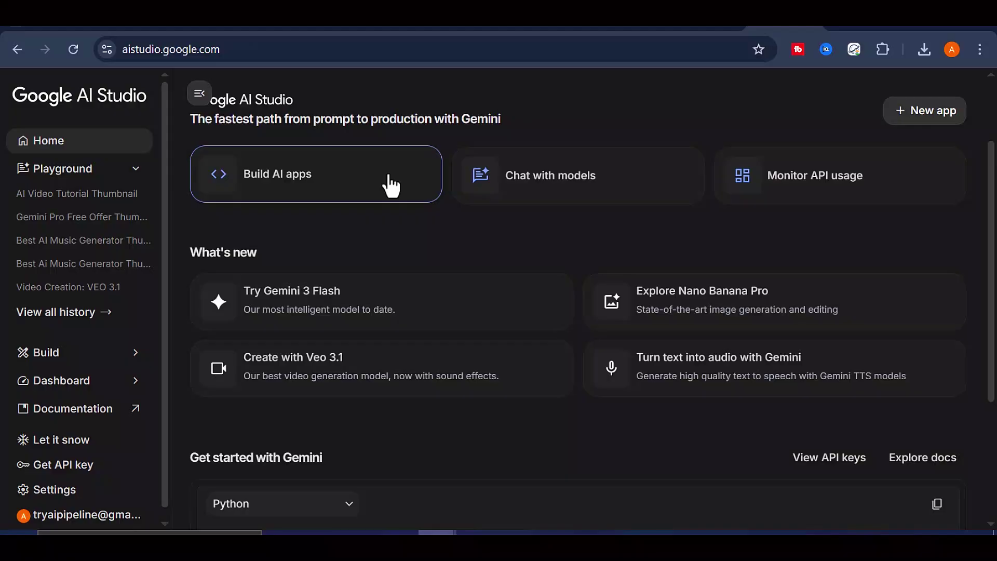
pyautogui.scroll(2, 683, 127)
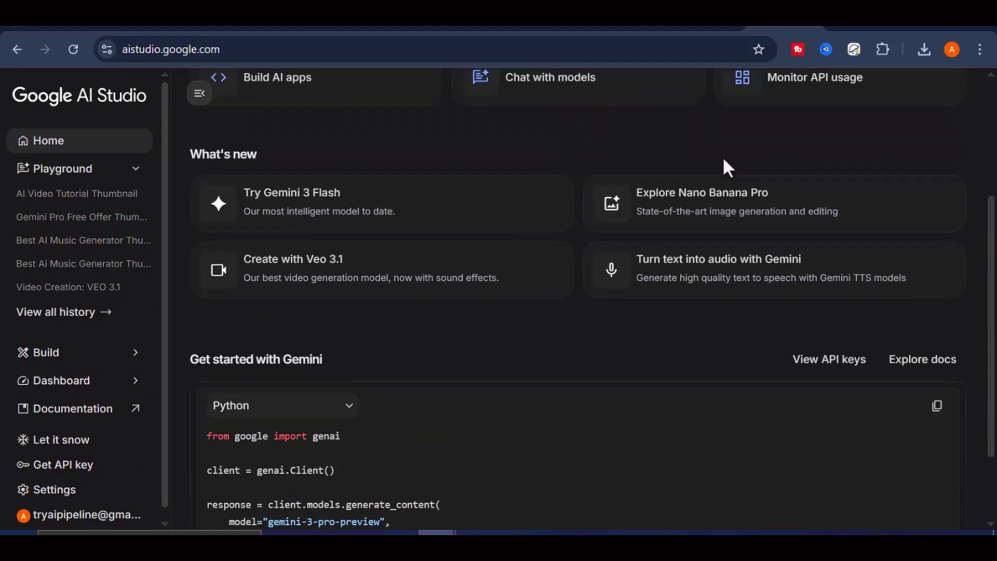
pyautogui.click(770, 207)
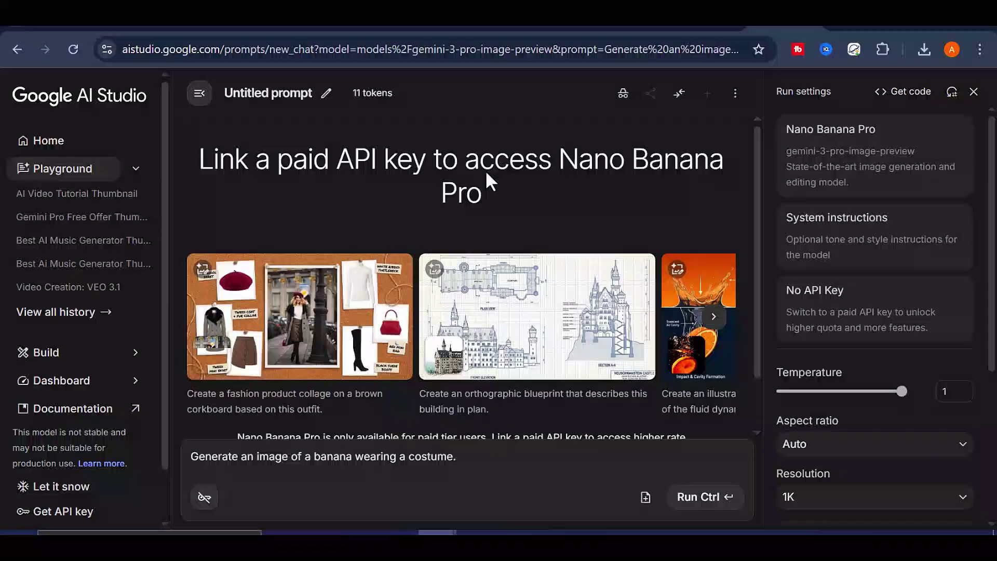
# Step: Switch the model to Nano Banana under Images and delete the sample prompt
pyautogui.click(890, 188)
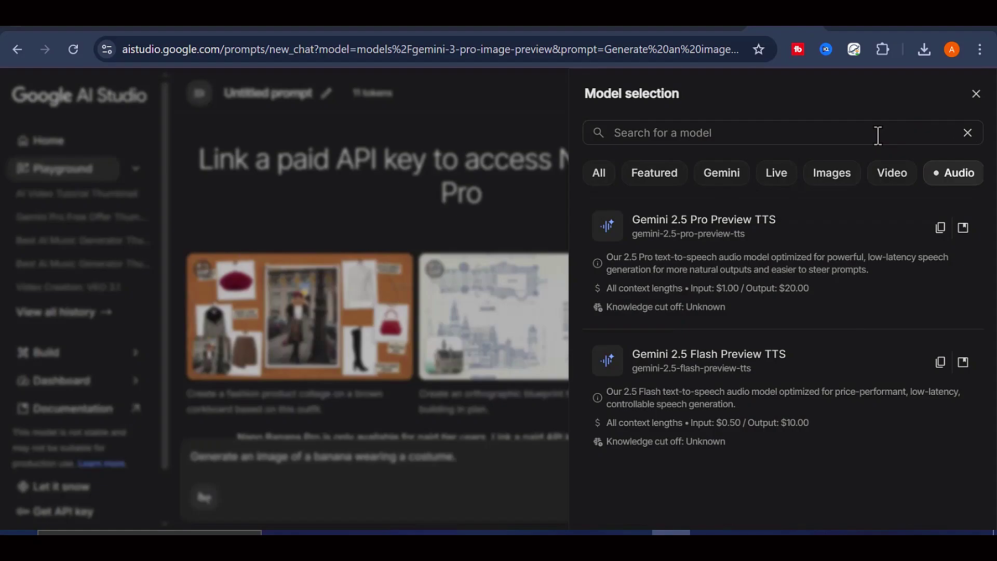
pyautogui.click(842, 177)
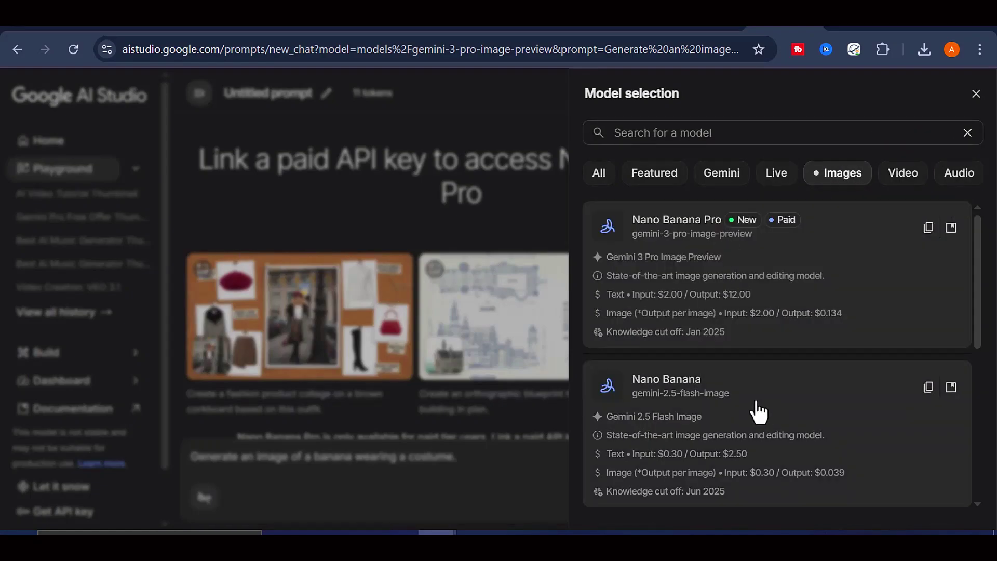
pyautogui.click(769, 413)
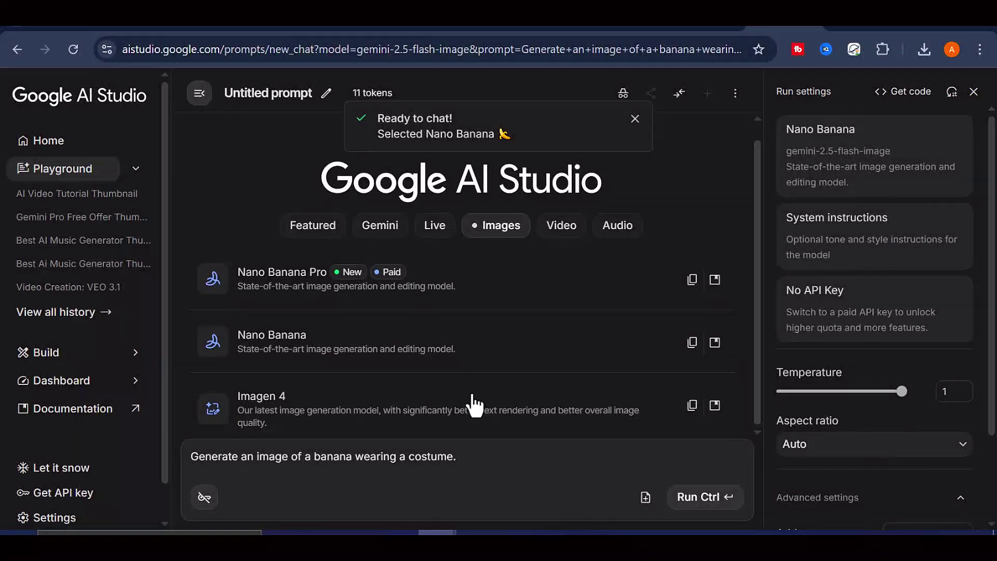
pyautogui.tripleClick(473, 465)
pyautogui.press('BackSpace')
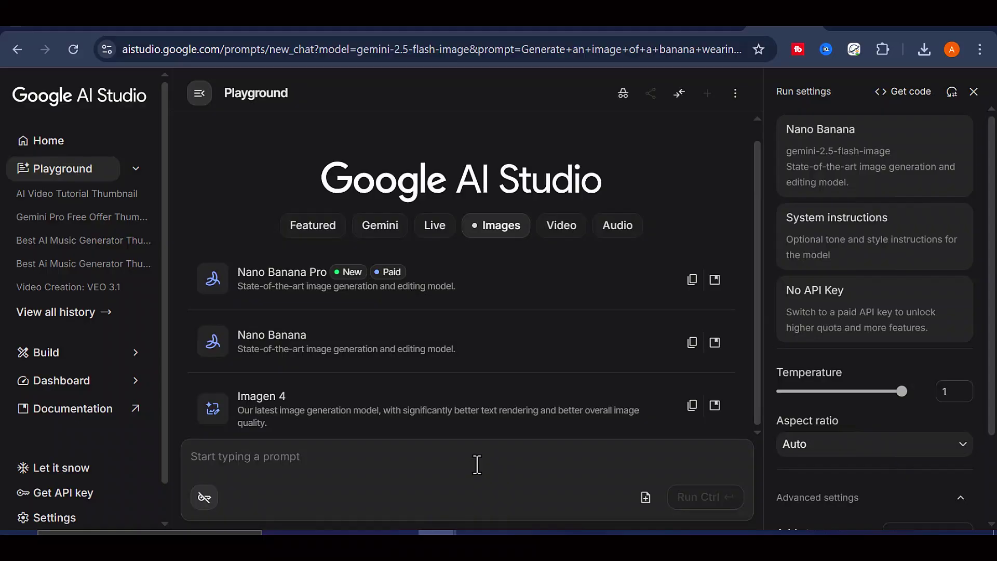
# Step: Upload the Whisk house image and run 'remove the house from the image' with Nano Banana
pyautogui.click(201, 101)
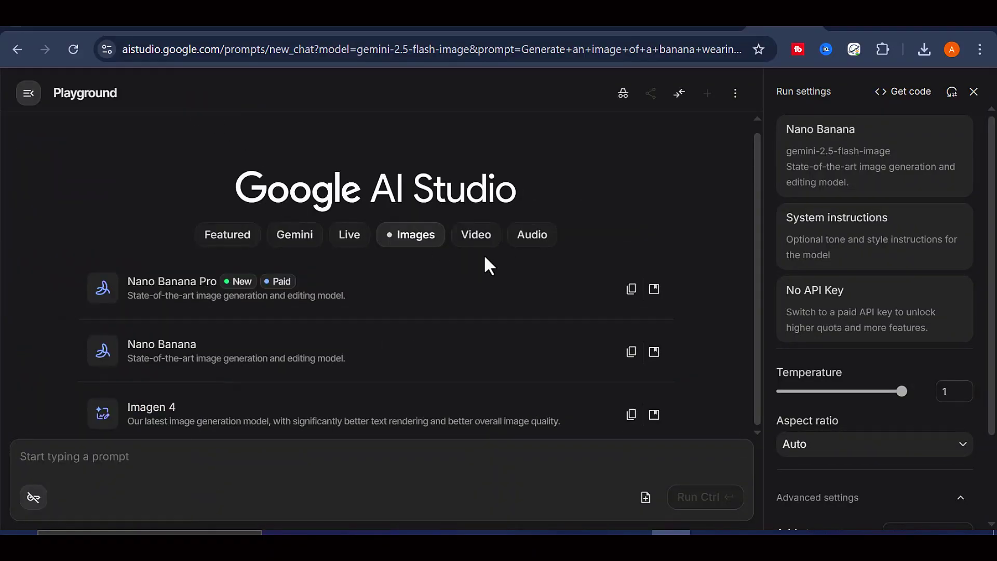
pyautogui.click(645, 497)
pyautogui.click(602, 416)
pyautogui.click(623, 463)
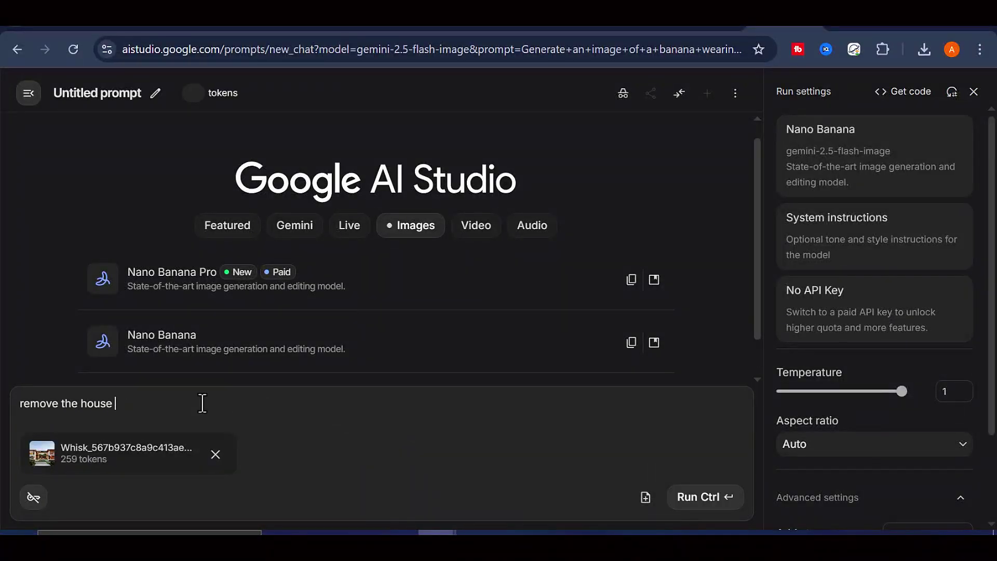
pyautogui.click(735, 502)
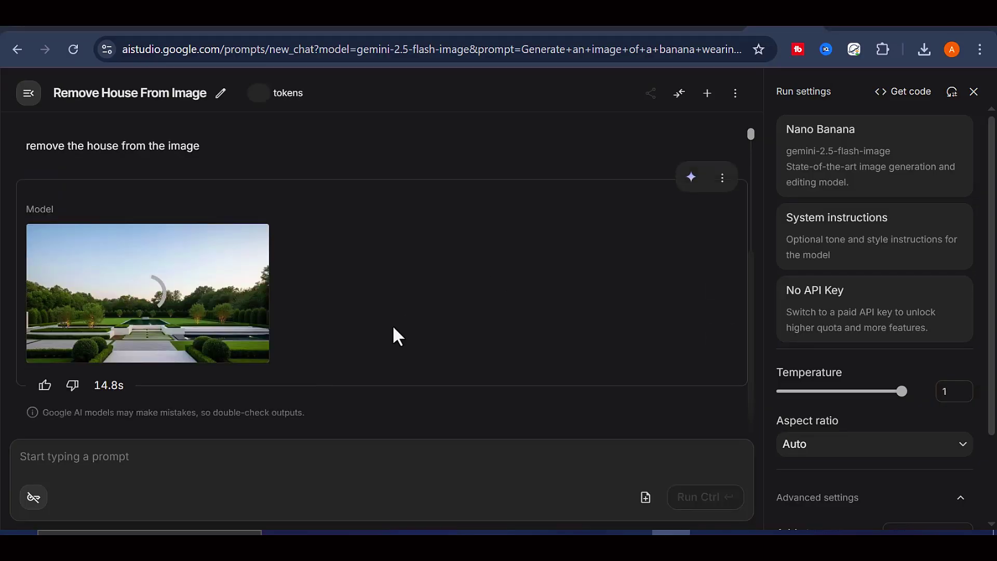
# Step: View the generated garden image at full size, then close the preview
pyautogui.click(148, 296)
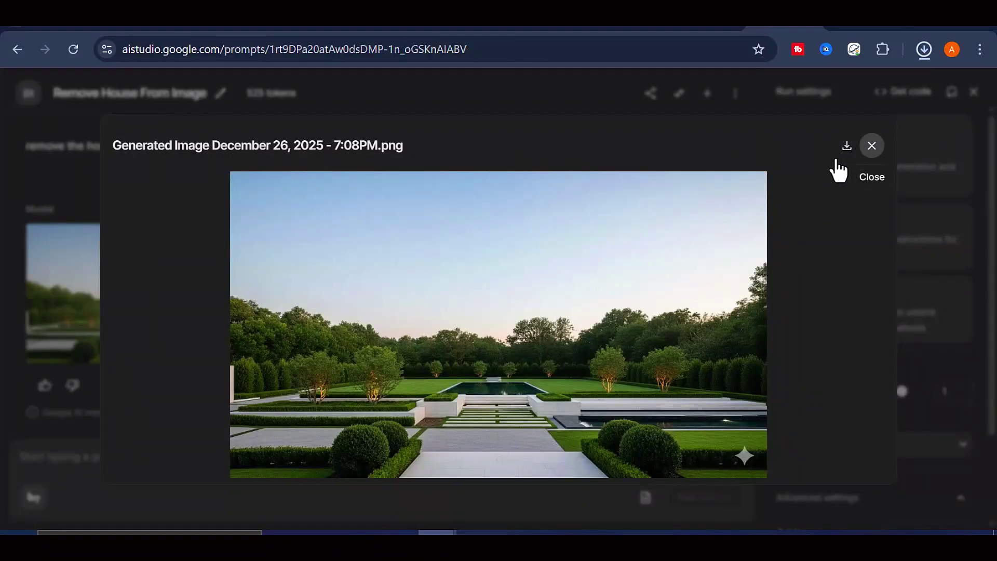
pyautogui.click(872, 145)
pyautogui.scroll(4, 342, 316)
pyautogui.scroll(-4, 162, 325)
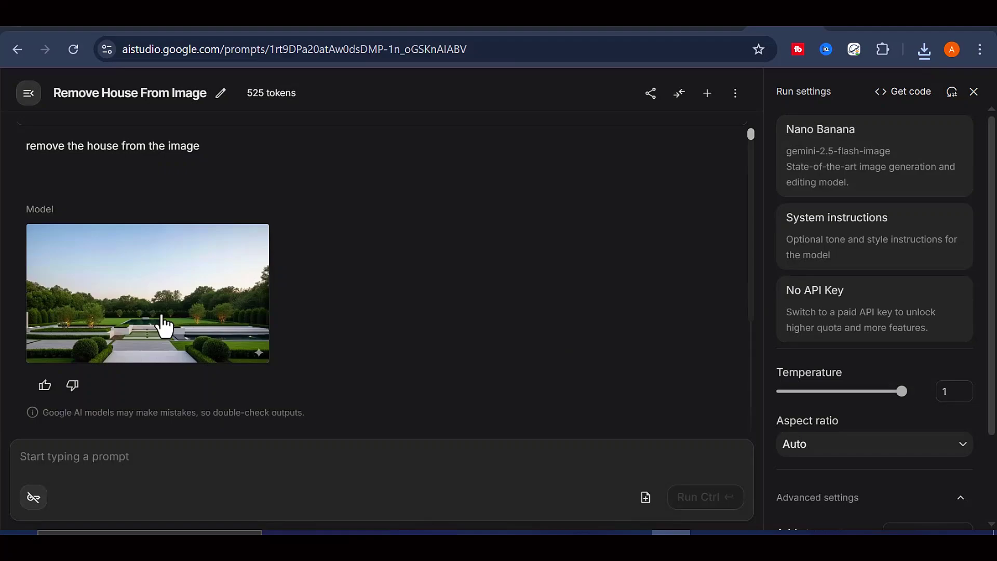
pyautogui.scroll(4, 174, 340)
pyautogui.scroll(1, 161, 271)
pyautogui.scroll(-3, 129, 256)
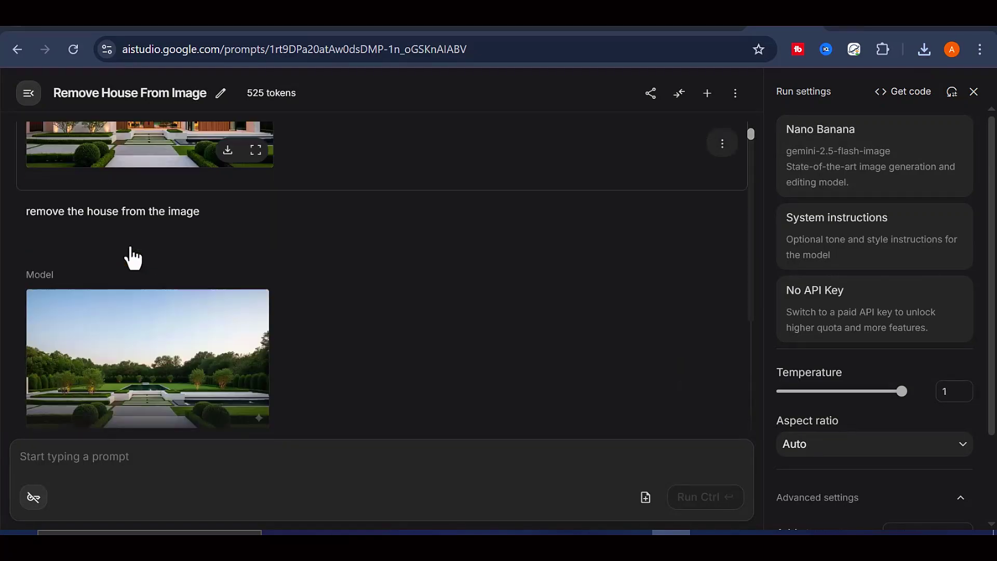
pyautogui.scroll(3, 128, 312)
# Step: Search Google for 'google flow ai' and open Flow from the results
pyautogui.hotkey('ctrl', 't')
pyautogui.click(431, 299)
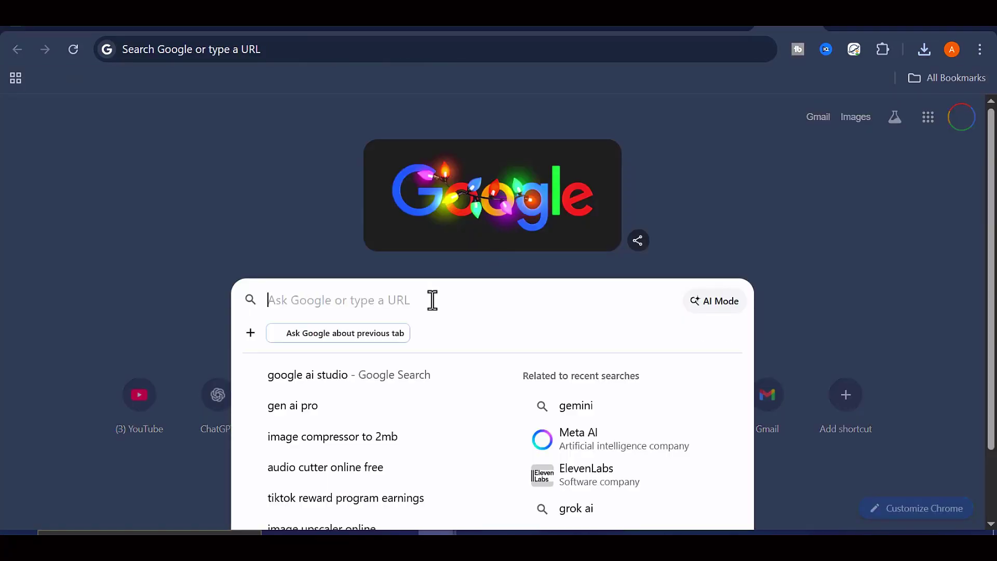
pyautogui.write('google flow ai')
pyautogui.press('Return')
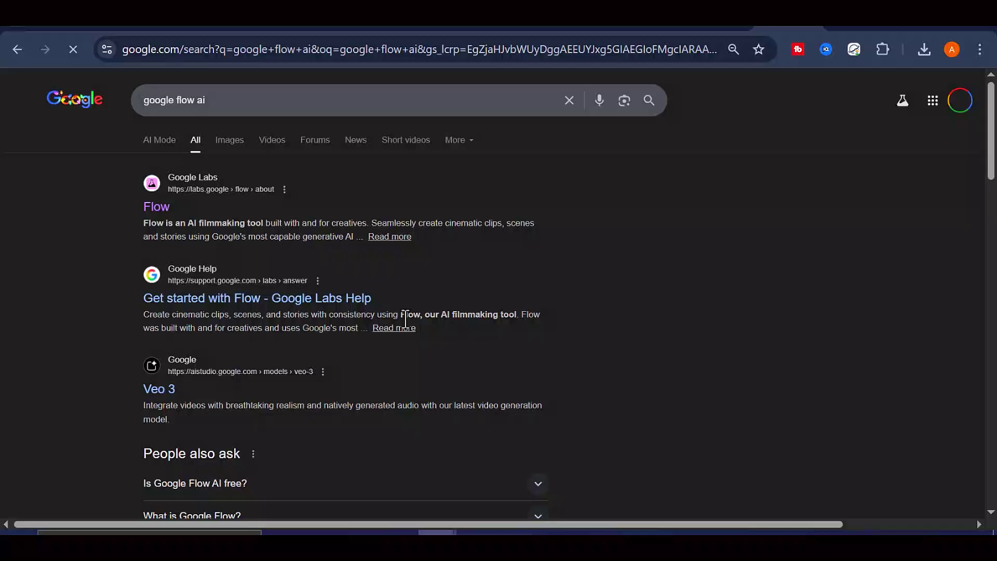
pyautogui.click(157, 207)
# Step: Create a new Flow project in Frames to Video mode
pyautogui.click(493, 455)
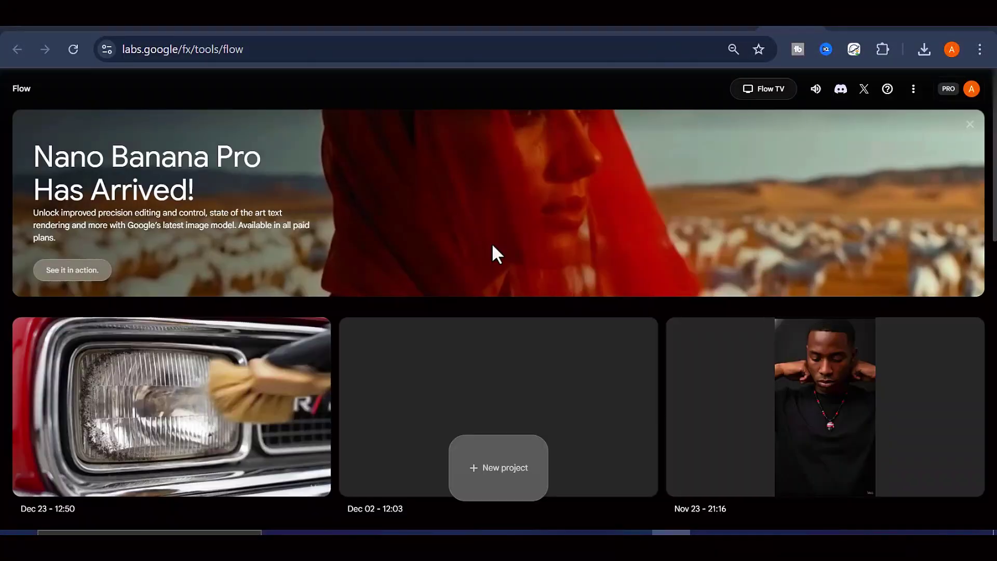
pyautogui.click(509, 473)
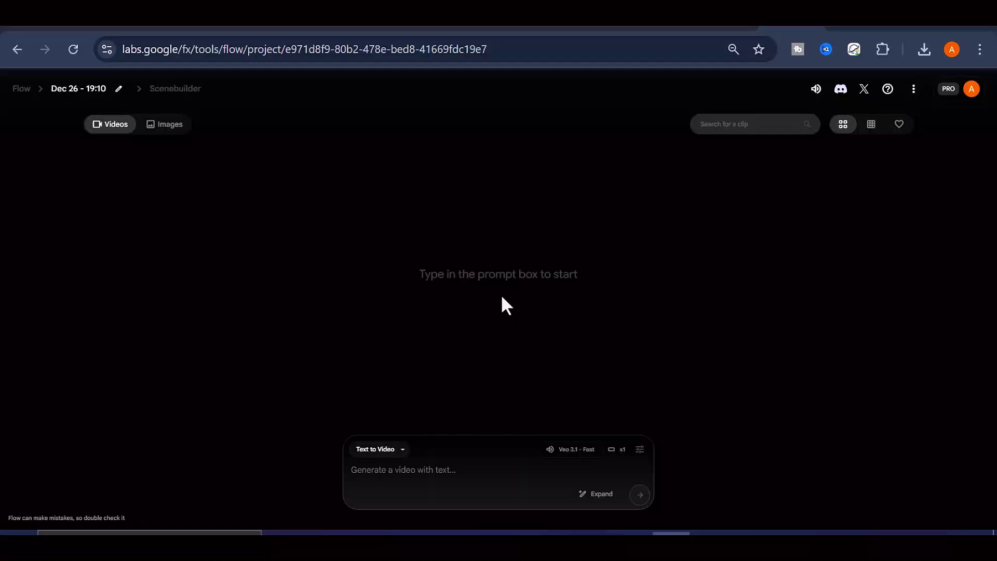
pyautogui.click(396, 450)
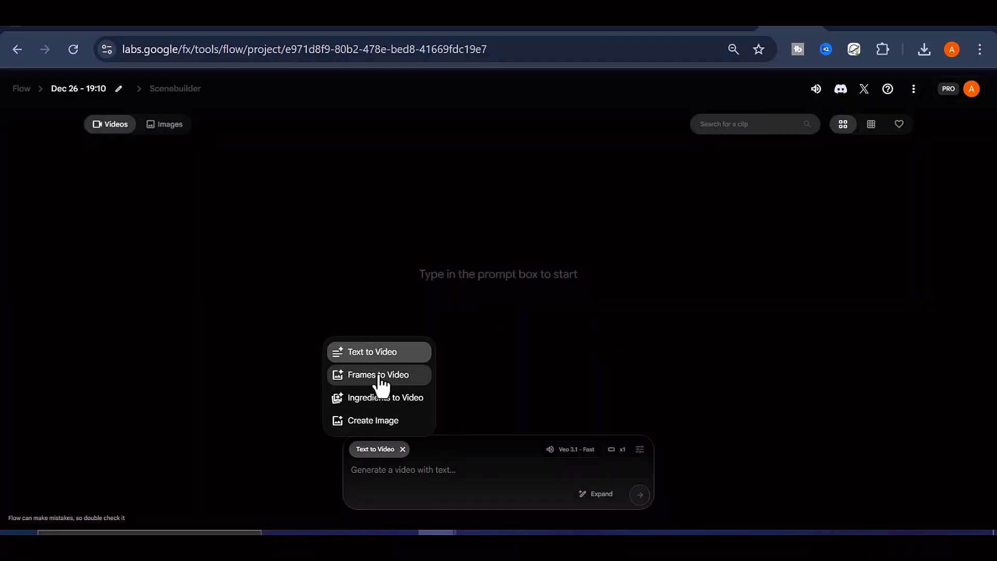
pyautogui.click(439, 375)
# Step: Set the empty garden lot image as the start frame
pyautogui.click(494, 263)
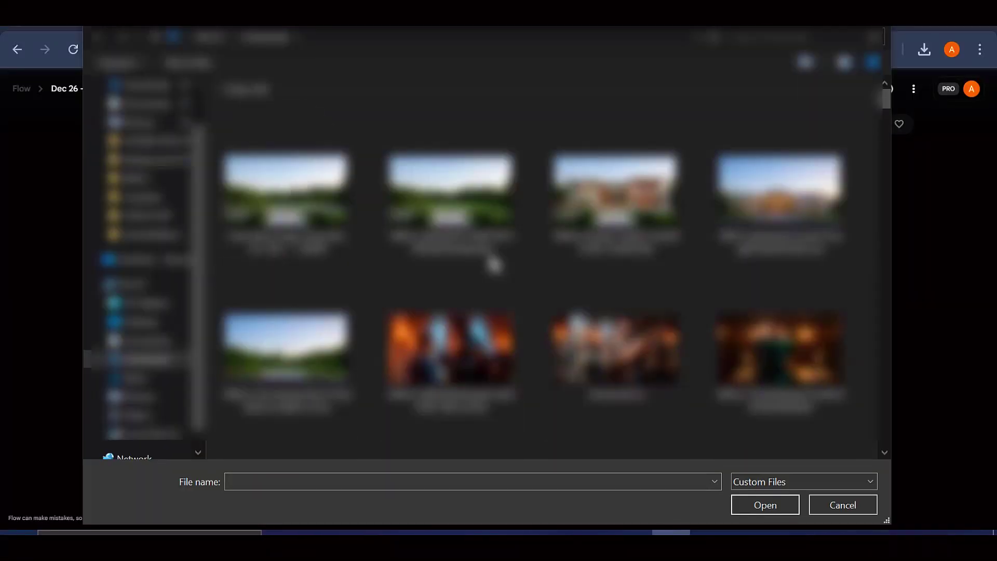
pyautogui.click(456, 207)
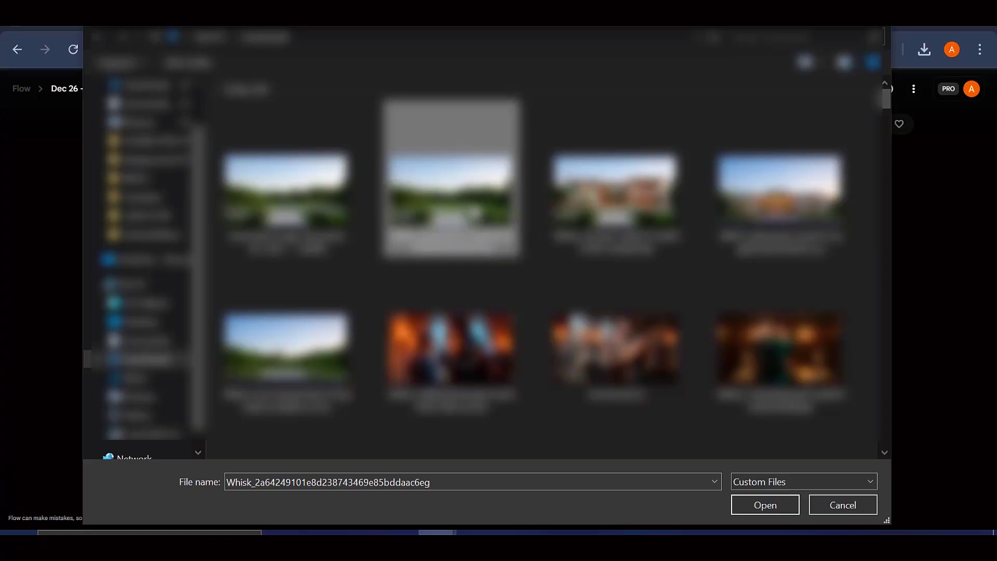
pyautogui.click(753, 504)
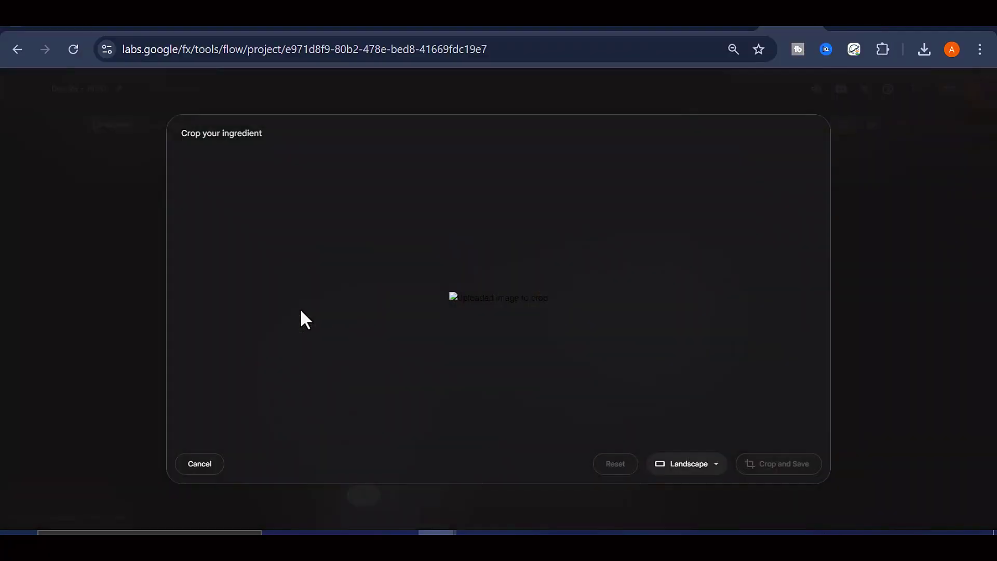
pyautogui.click(785, 470)
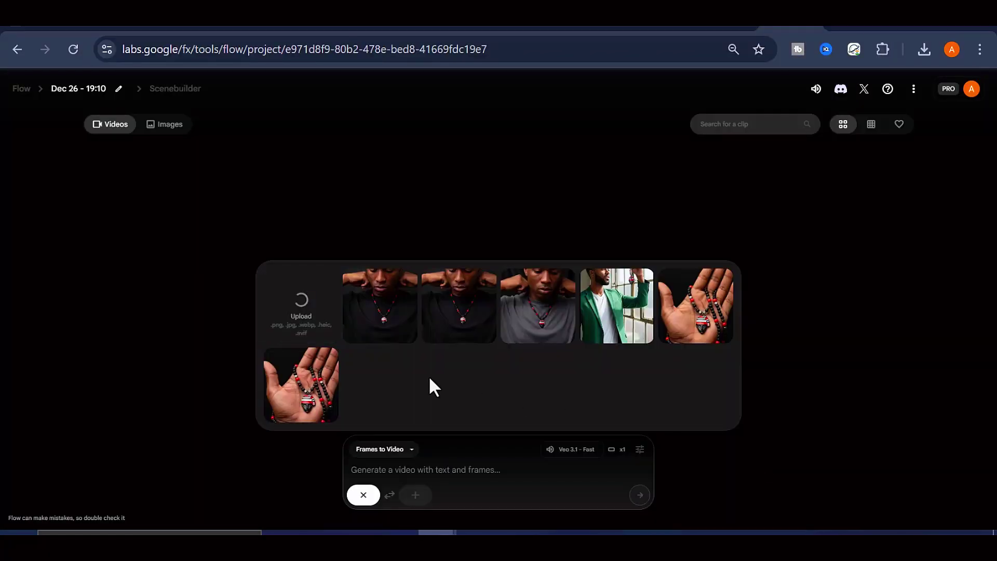
# Step: Set the finished house image as the end frame
pyautogui.click(418, 498)
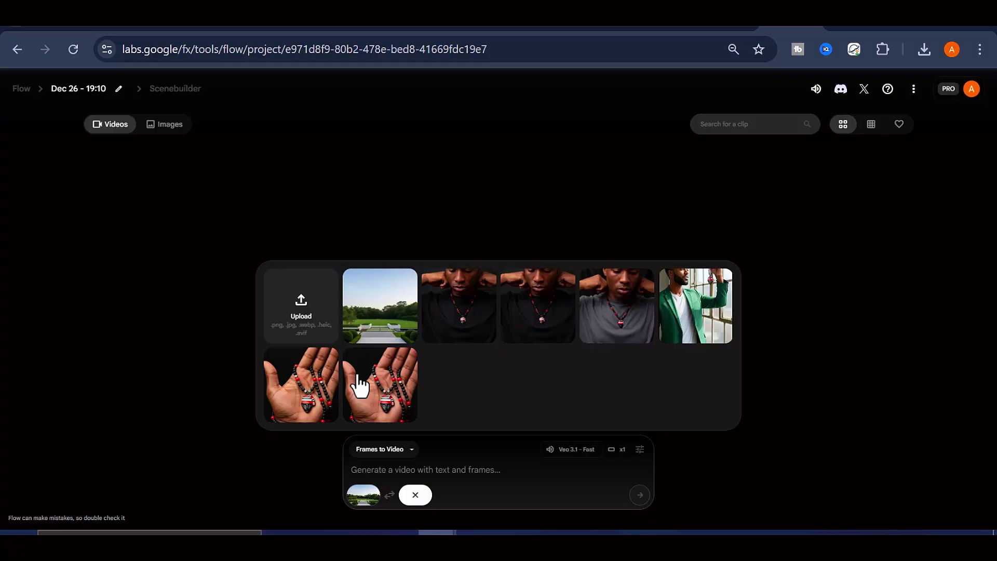
pyautogui.click(300, 312)
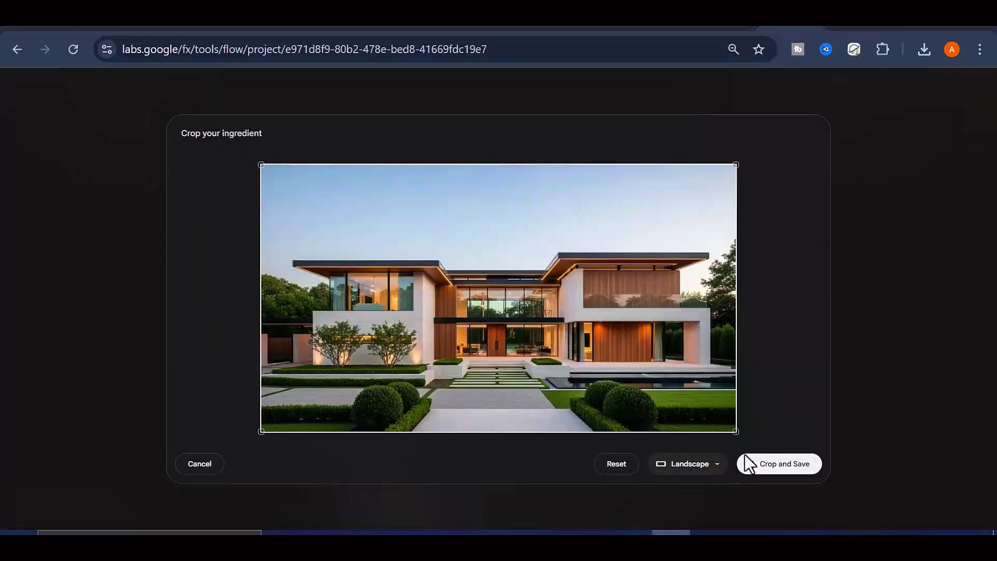
pyautogui.click(749, 464)
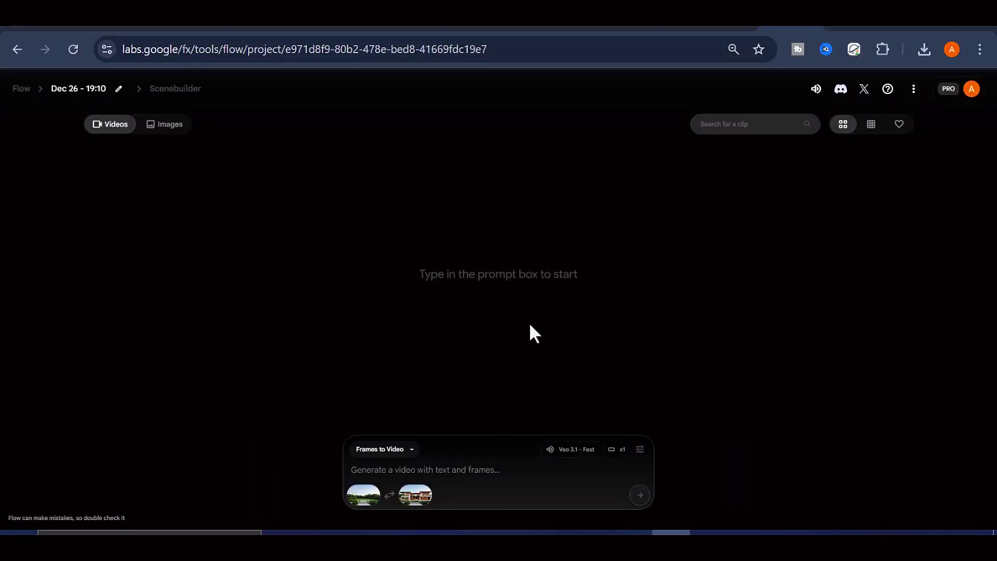
# Step: Keep generation settings at Landscape 16:9, one output, and Veo 3.1 - Fast
pyautogui.click(640, 451)
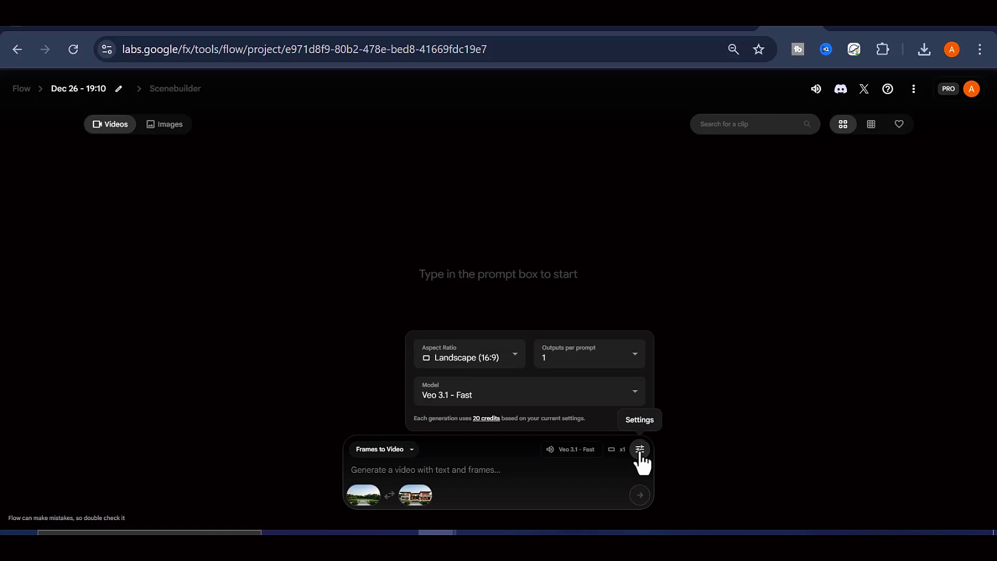
pyautogui.click(517, 358)
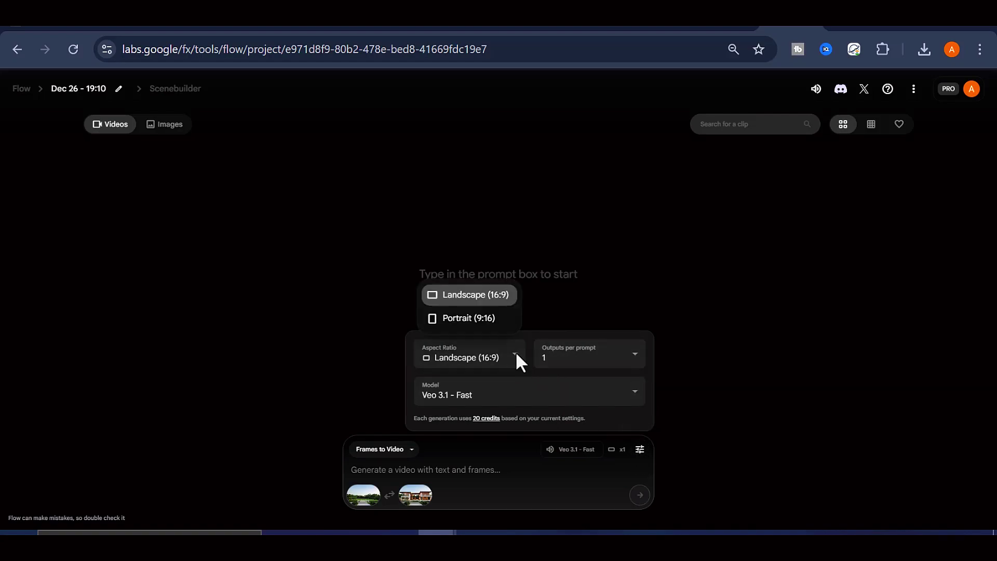
pyautogui.click(494, 302)
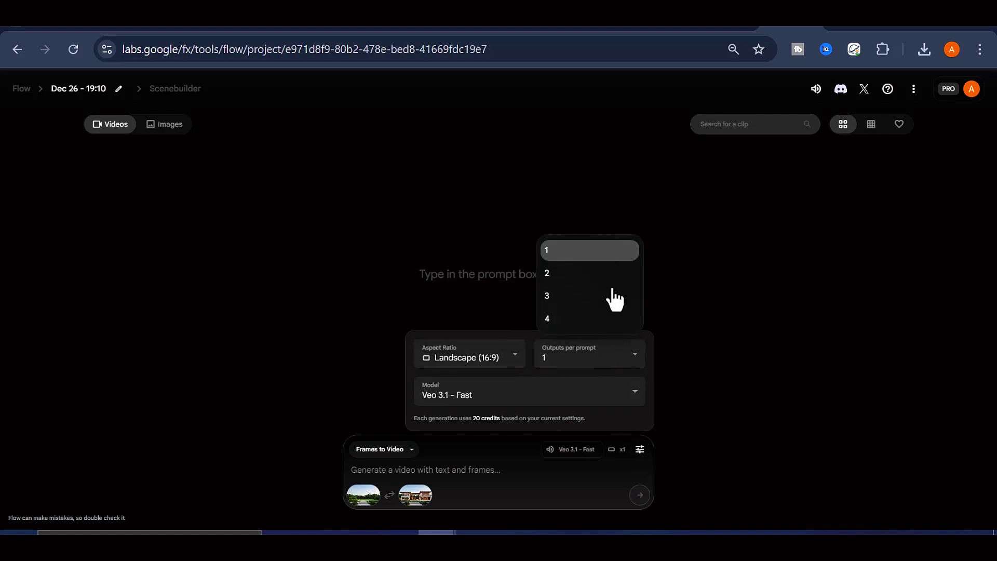
pyautogui.click(618, 256)
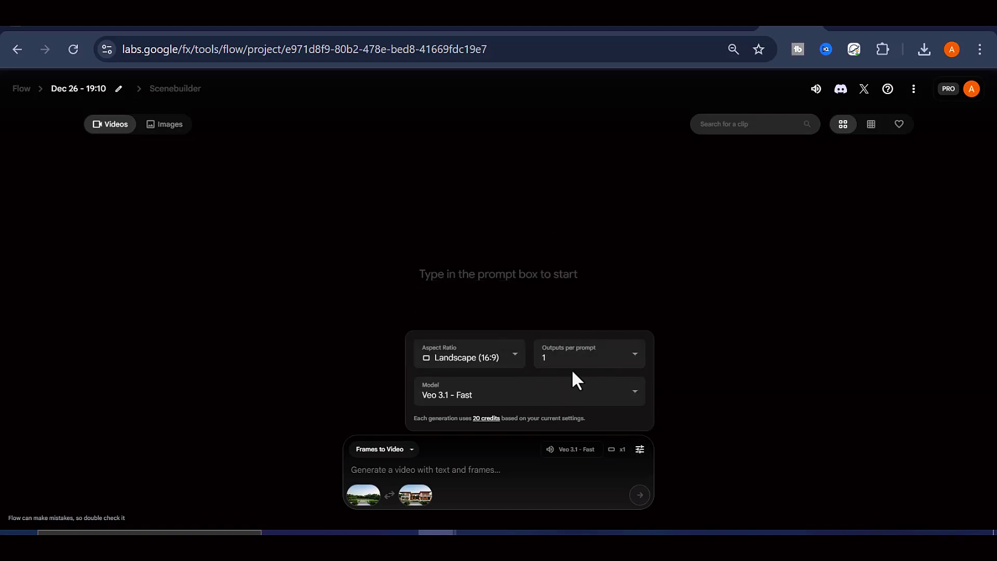
pyautogui.click(582, 395)
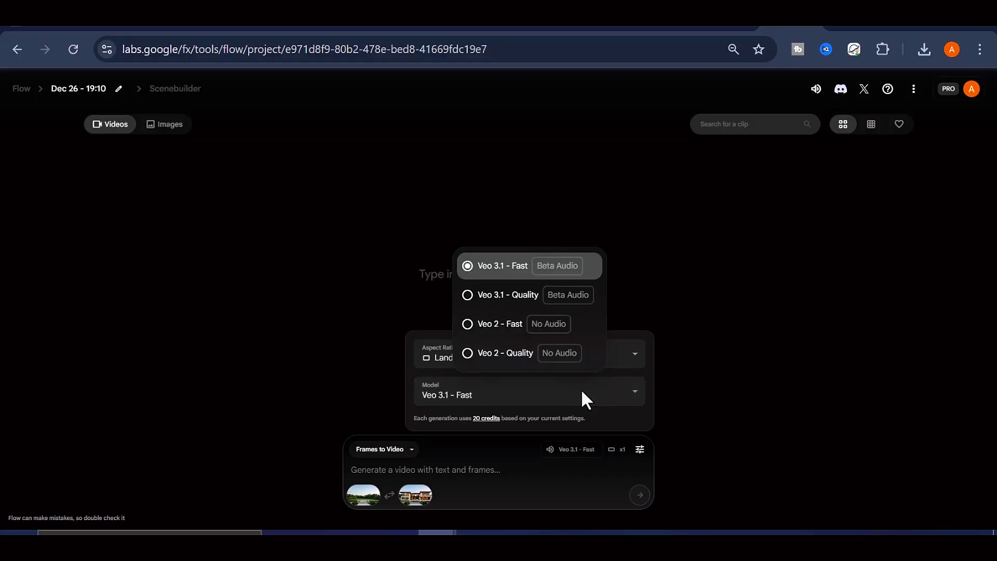
pyautogui.click(517, 271)
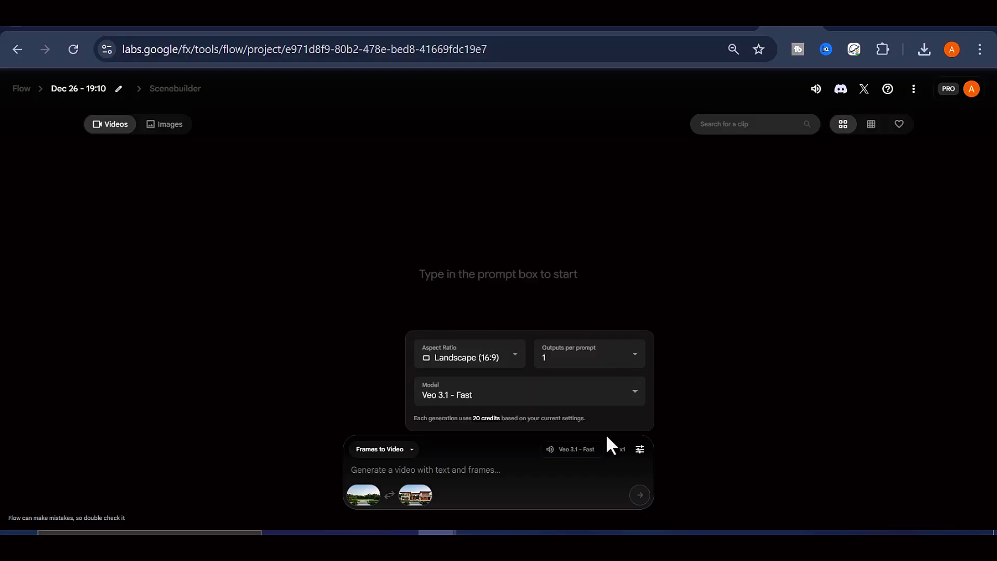
pyautogui.click(636, 451)
# Step: Copy the PROMPT 2 paragraph from the Google Docs prompts document
pyautogui.hotkey('ctrl', 'Tab')
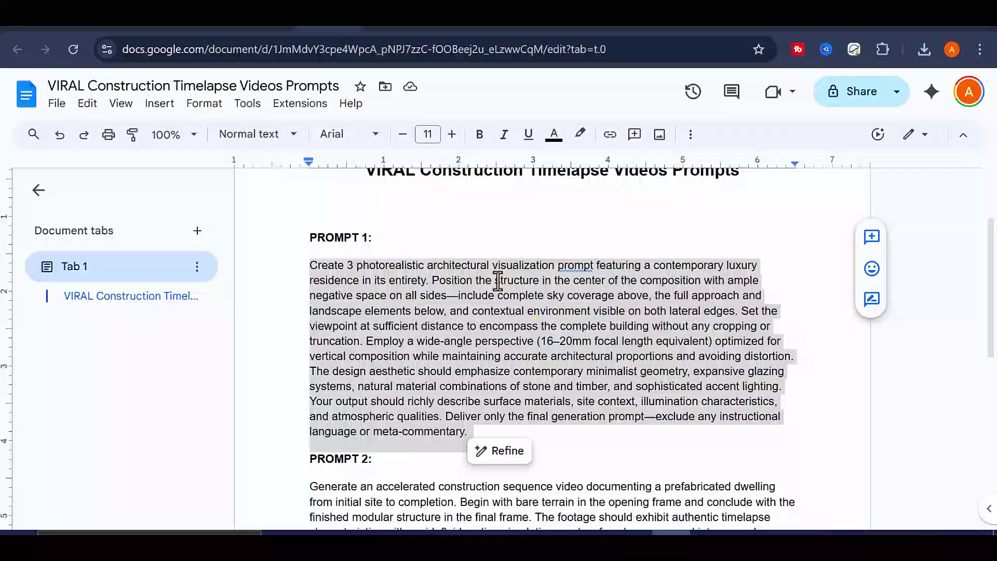
pyautogui.scroll(-4, 498, 260)
pyautogui.click(327, 292)
pyautogui.moveTo(310, 279); pyautogui.dragTo(675, 462)
pyautogui.rightClick(650, 460)
pyautogui.click(704, 182)
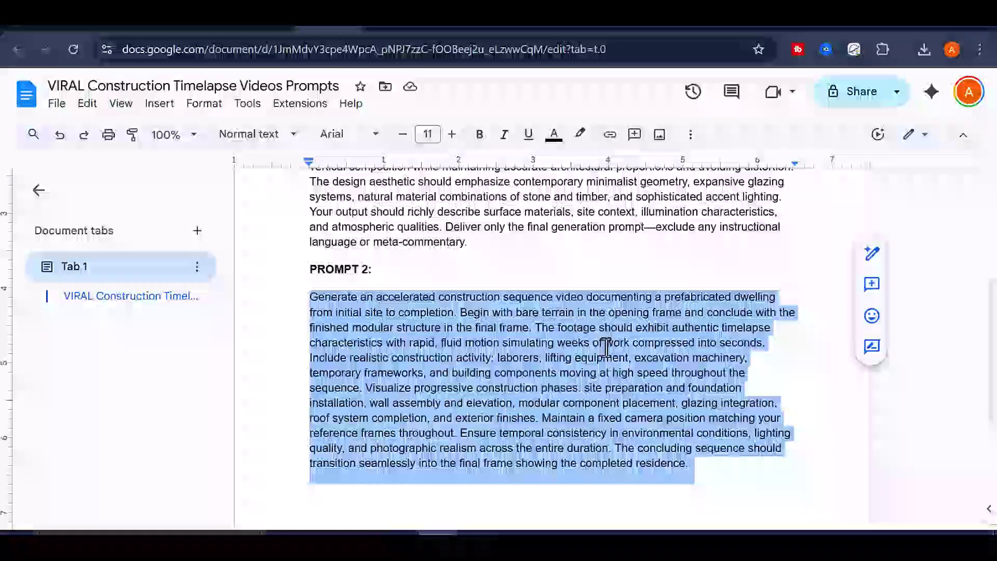
pyautogui.scroll(-3, 606, 345)
# Step: Paste PROMPT 2 into the Flow prompt and generate the timelapse video
pyautogui.hotkey('ctrl', 'Tab')
pyautogui.rightClick(446, 462)
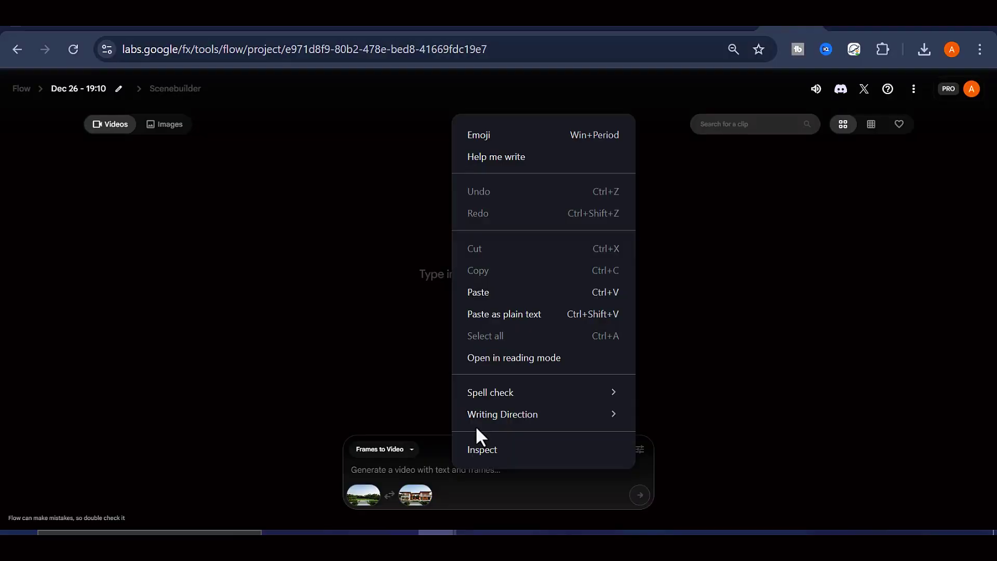
pyautogui.click(478, 291)
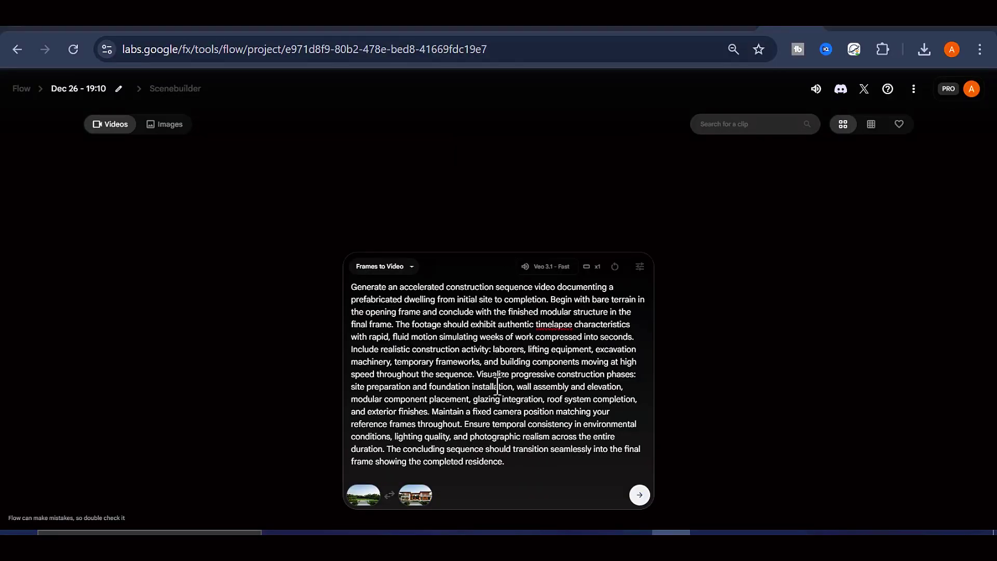
pyautogui.click(638, 496)
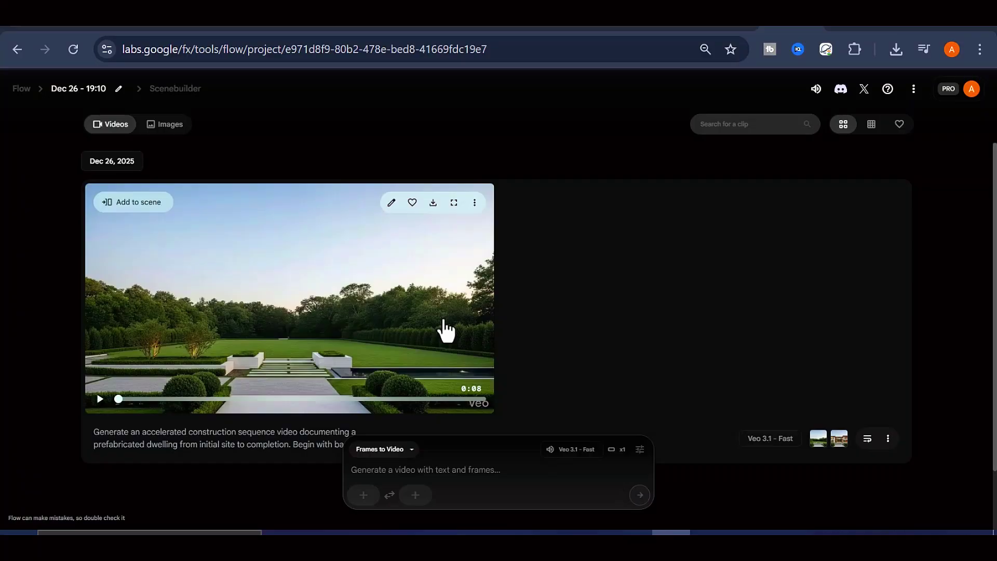
# Step: Play and pause the generated construction clip, then view the download size options
pyautogui.click(100, 402)
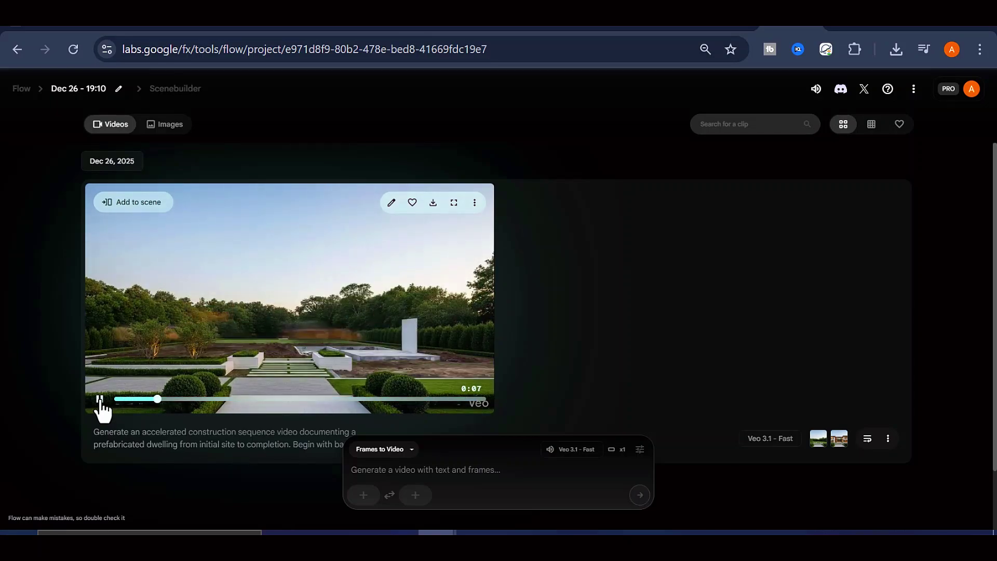
pyautogui.click(100, 400)
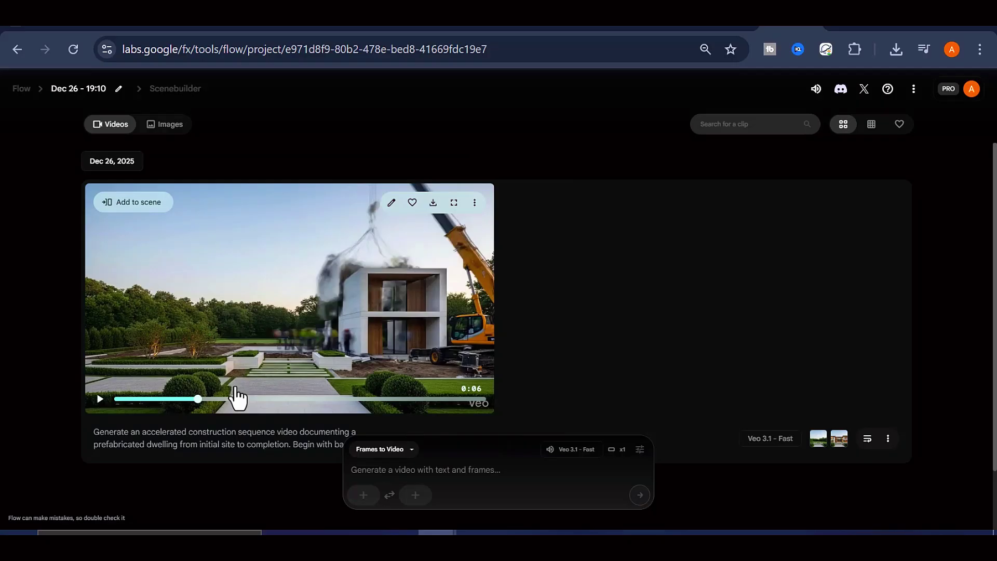
pyautogui.click(433, 202)
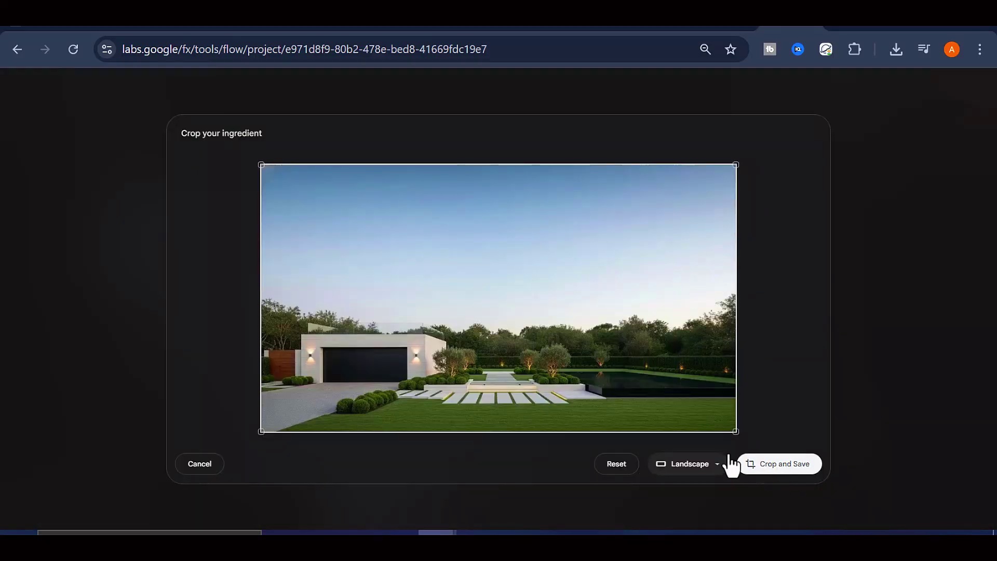
# Step: Confirm the cropped image as the new start frame and upload another image for the end frame
pyautogui.click(734, 463)
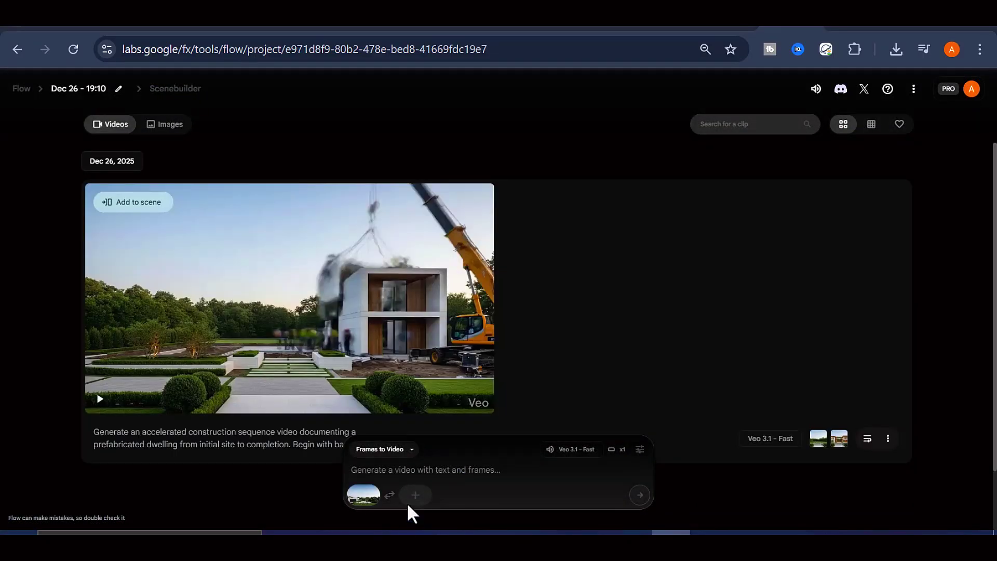
pyautogui.click(413, 494)
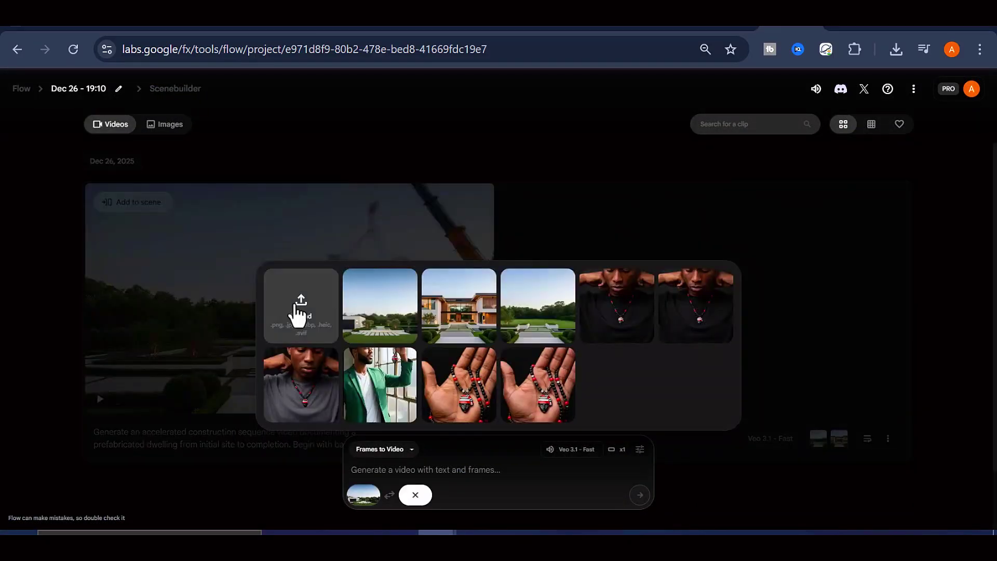
pyautogui.click(298, 311)
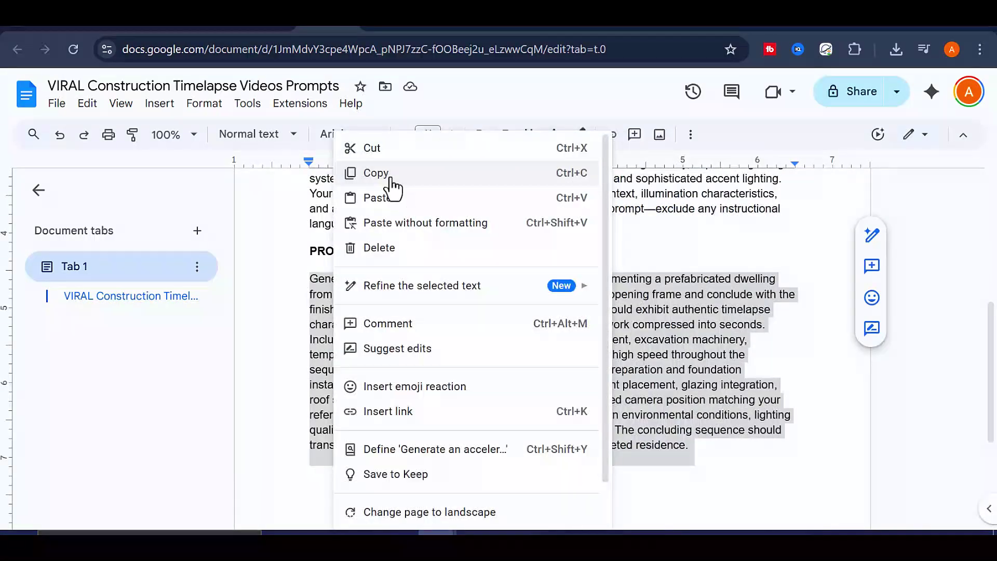
# Step: Copy the construction prompt from Docs and paste it into Flow's prompt box as plain text
pyautogui.click(389, 174)
pyautogui.hotkey('ctrl', 'Tab')
pyautogui.click(456, 470)
pyautogui.rightClick(456, 470)
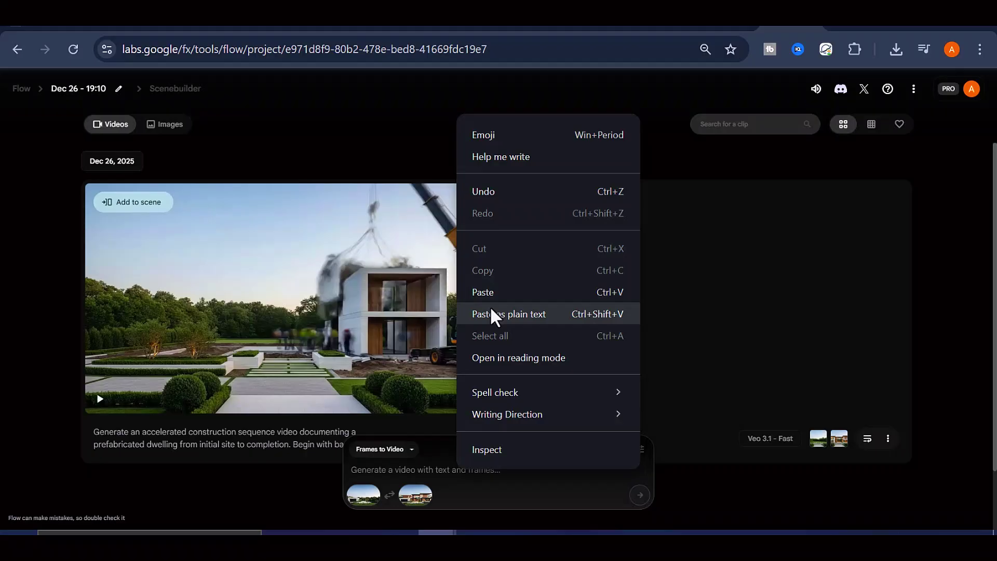
pyautogui.click(494, 314)
# Step: Generate the second 8-second clip, play it, and glance at the download size options
pyautogui.click(638, 496)
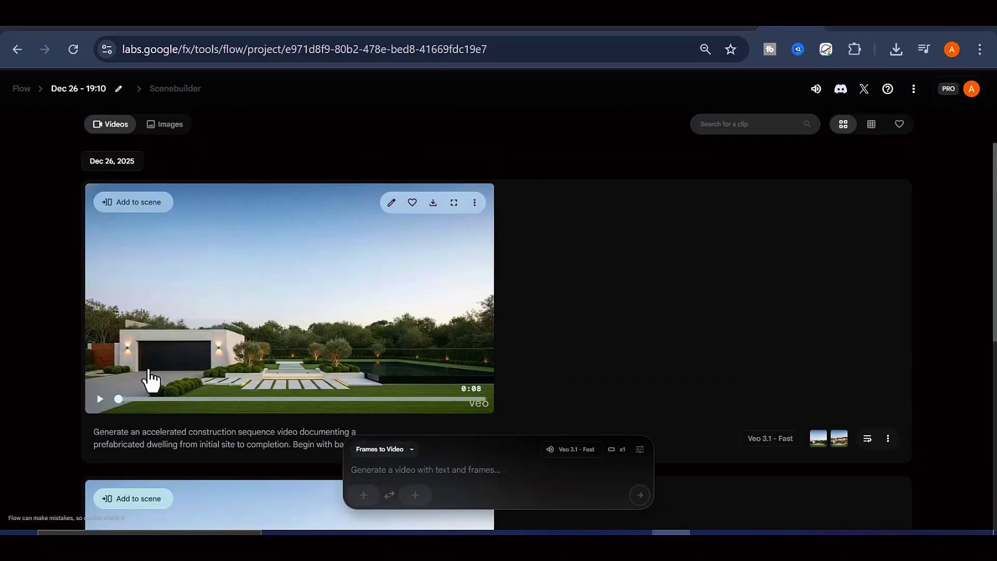
pyautogui.click(100, 399)
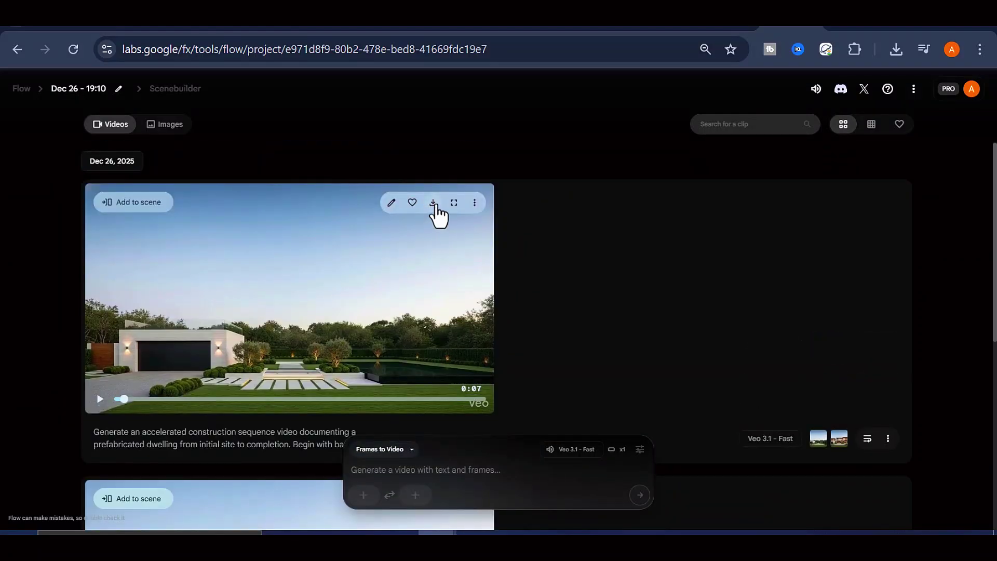
pyautogui.click(433, 203)
pyautogui.click(398, 251)
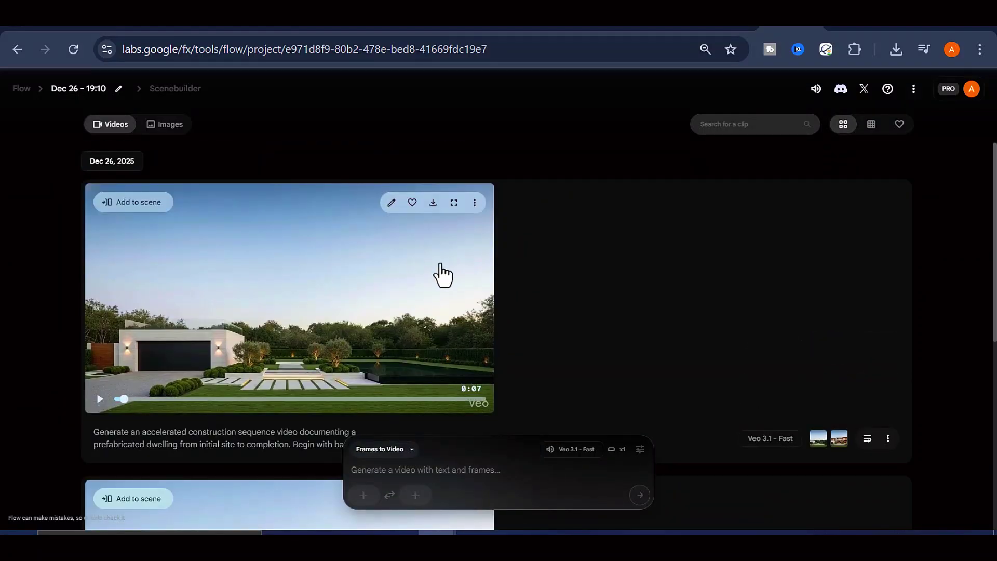